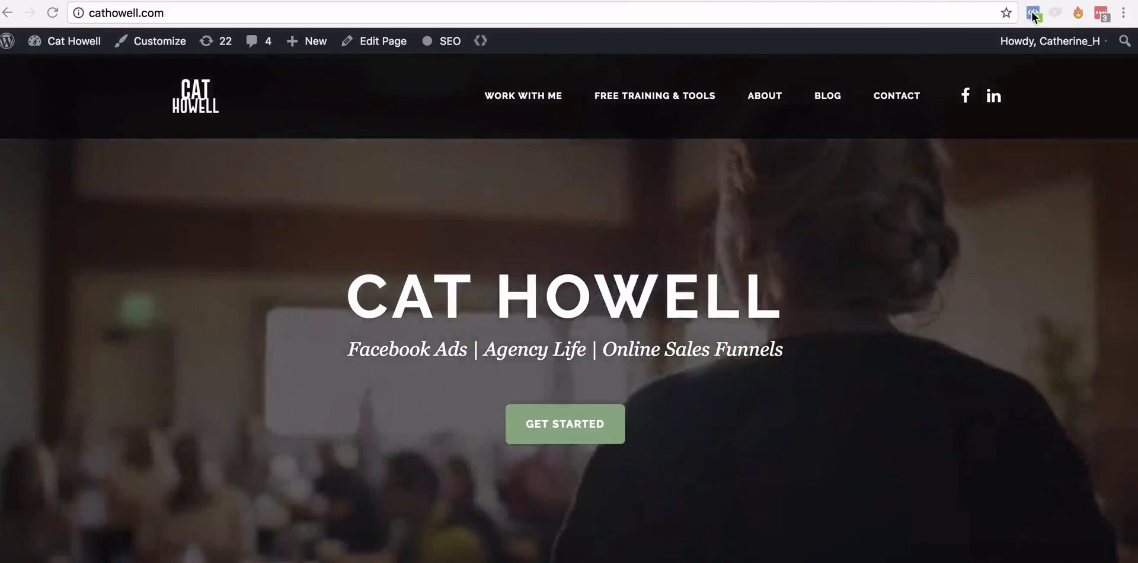
Check the homepage's pixel in Facebook Pixel Helper, close it, and ignore the Skype crash report
click(1033, 12)
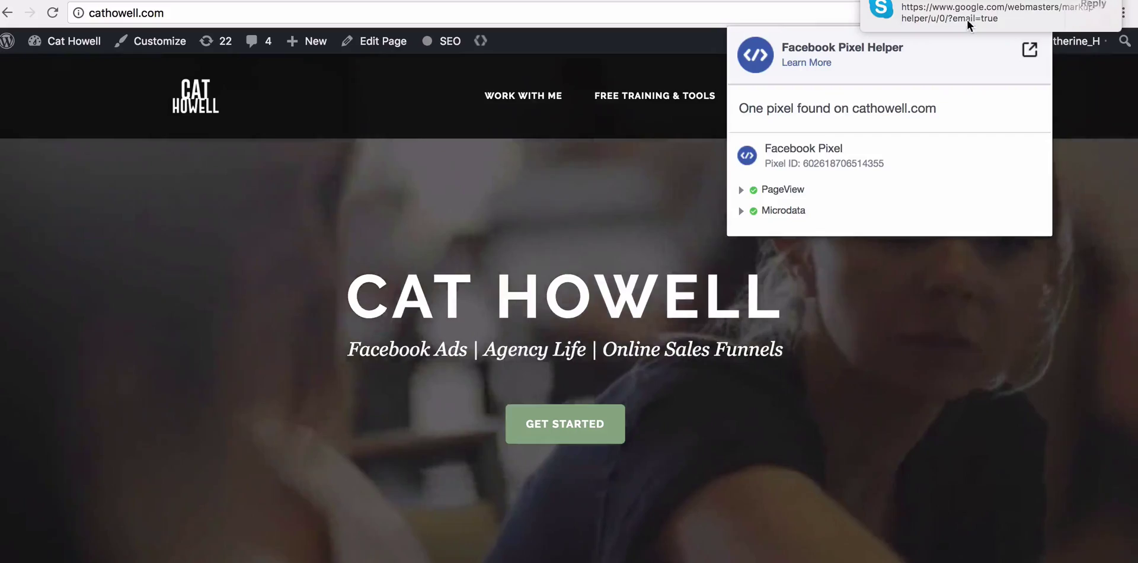
click(1134, 54)
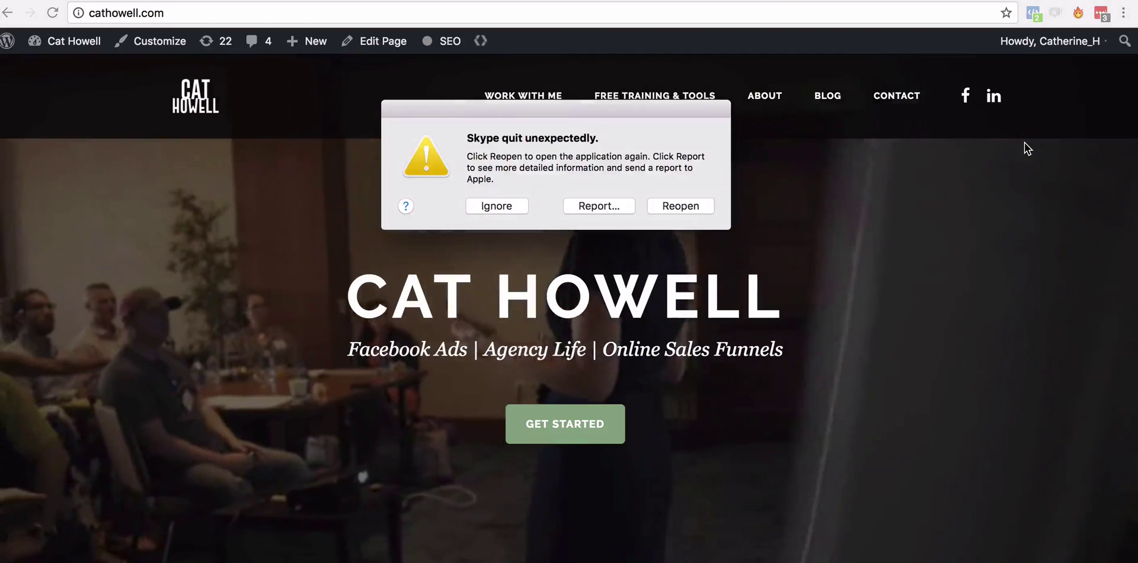
click(498, 211)
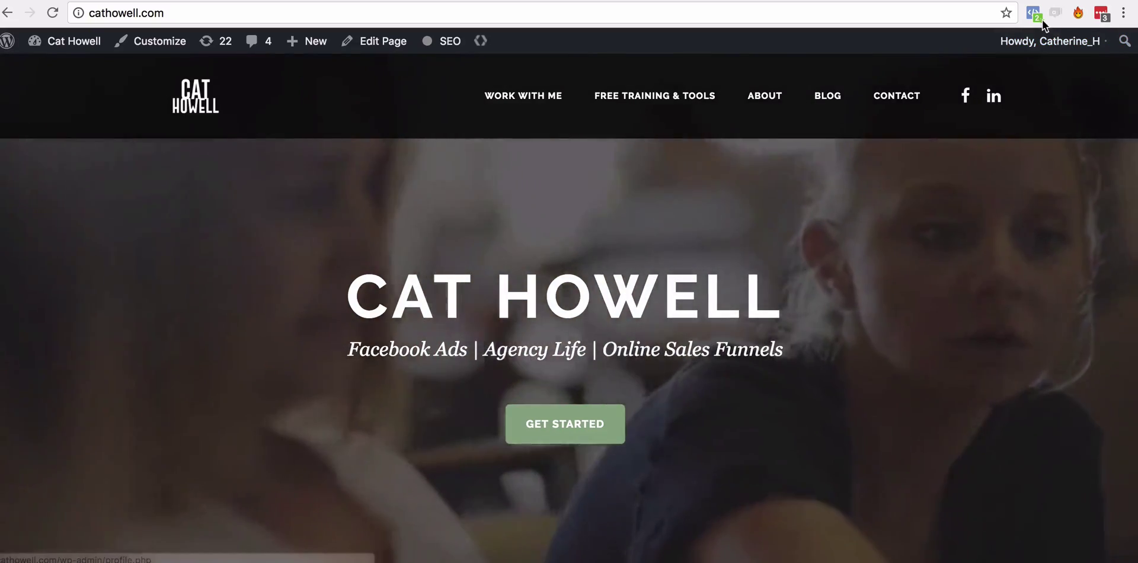
Inspect the Microdata event in Facebook Pixel Helper, showing and hiding its OpenGraph parameters
click(1034, 12)
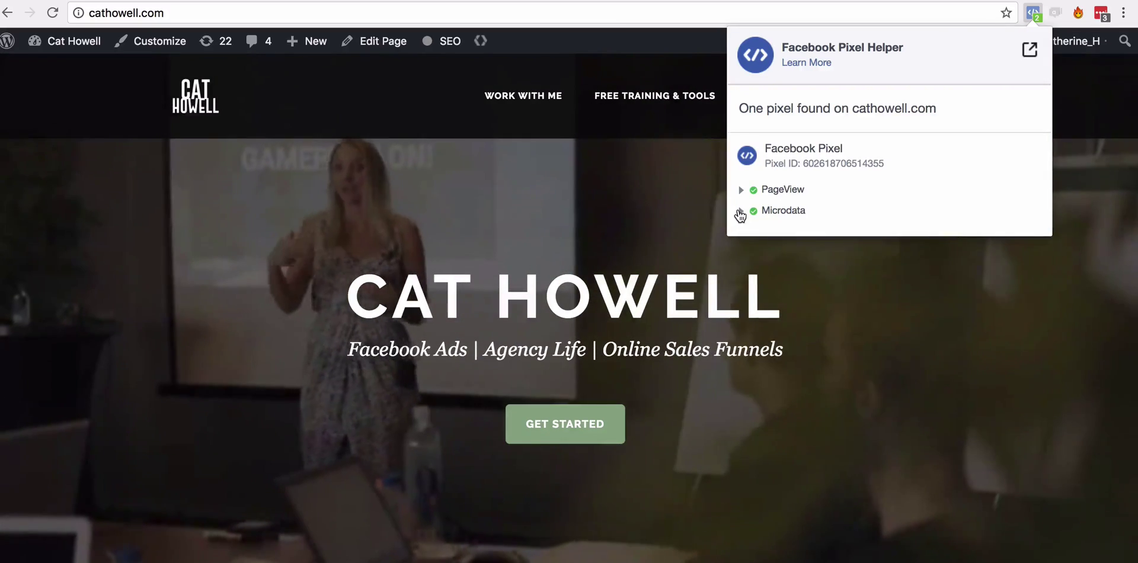
click(740, 211)
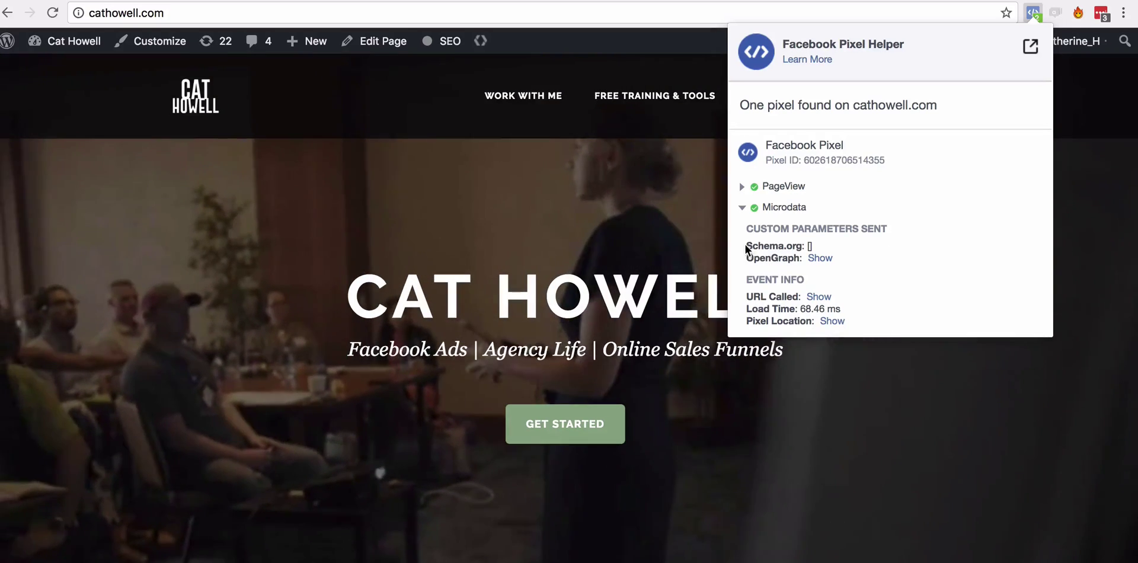
drag(746, 245, 804, 250)
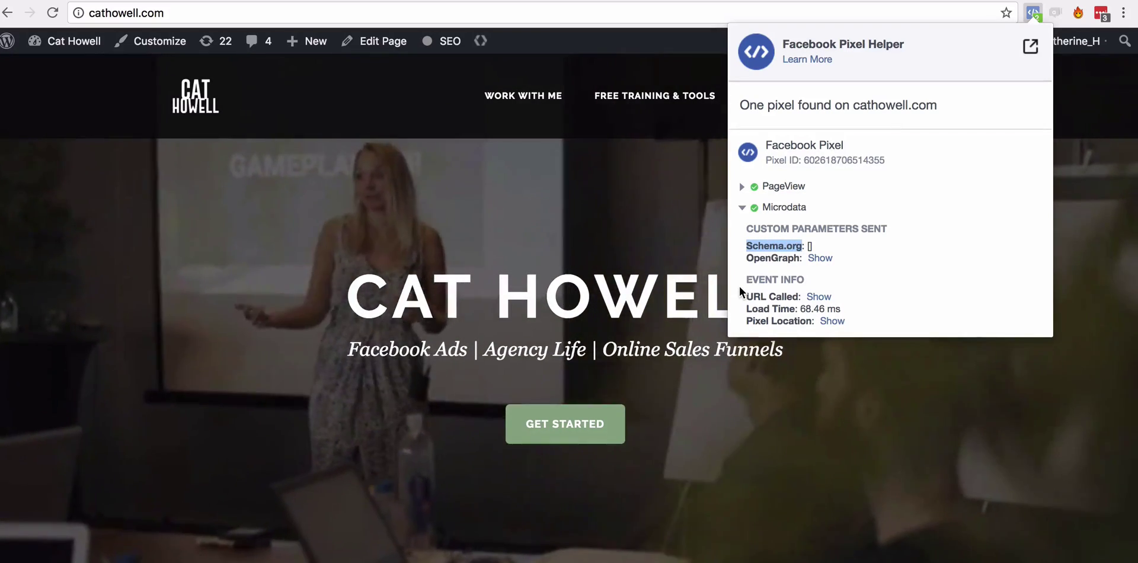
drag(746, 258, 784, 256)
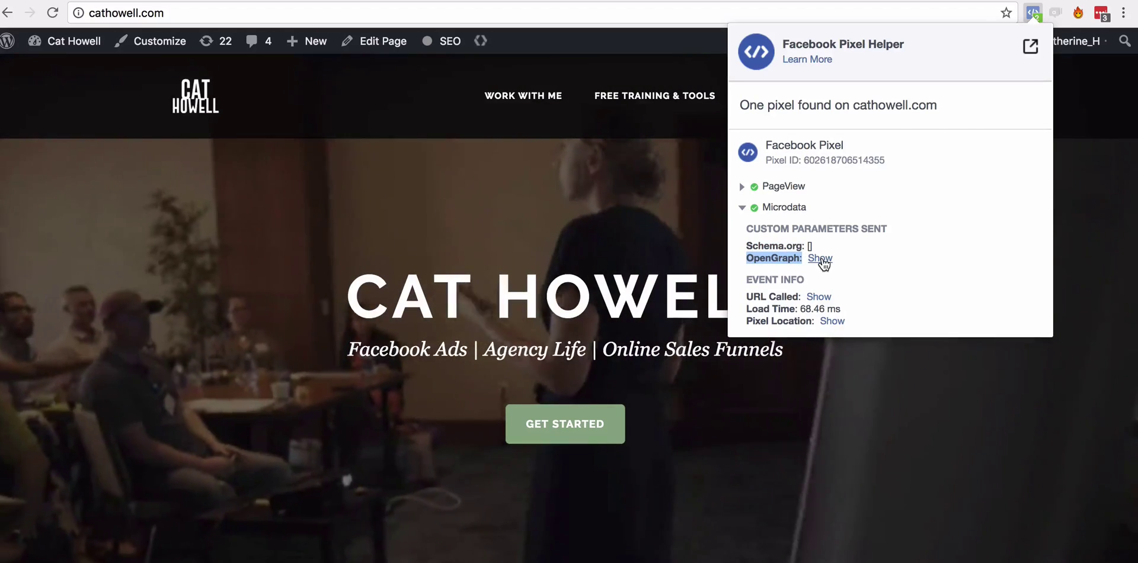
click(817, 258)
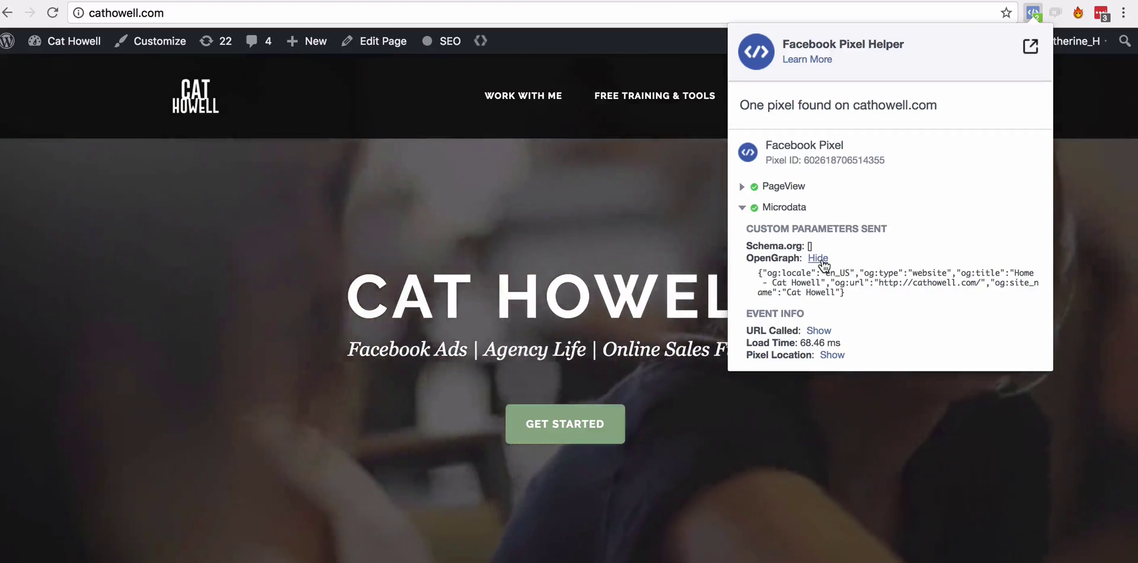
click(819, 259)
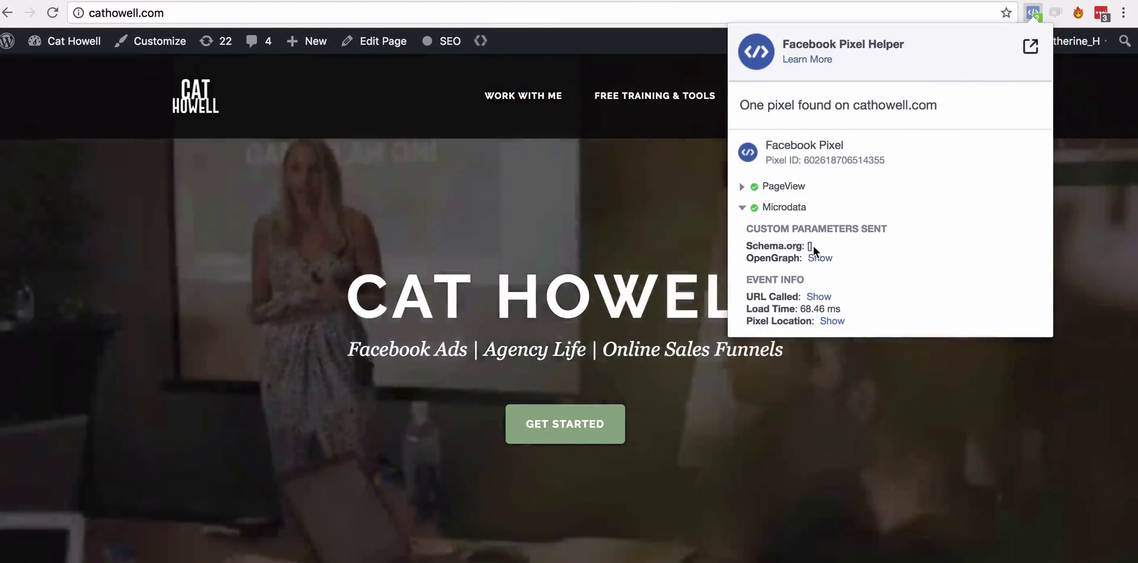
Highlight the Schema.org parameter line under the Microdata event's custom parameters
drag(813, 246, 742, 248)
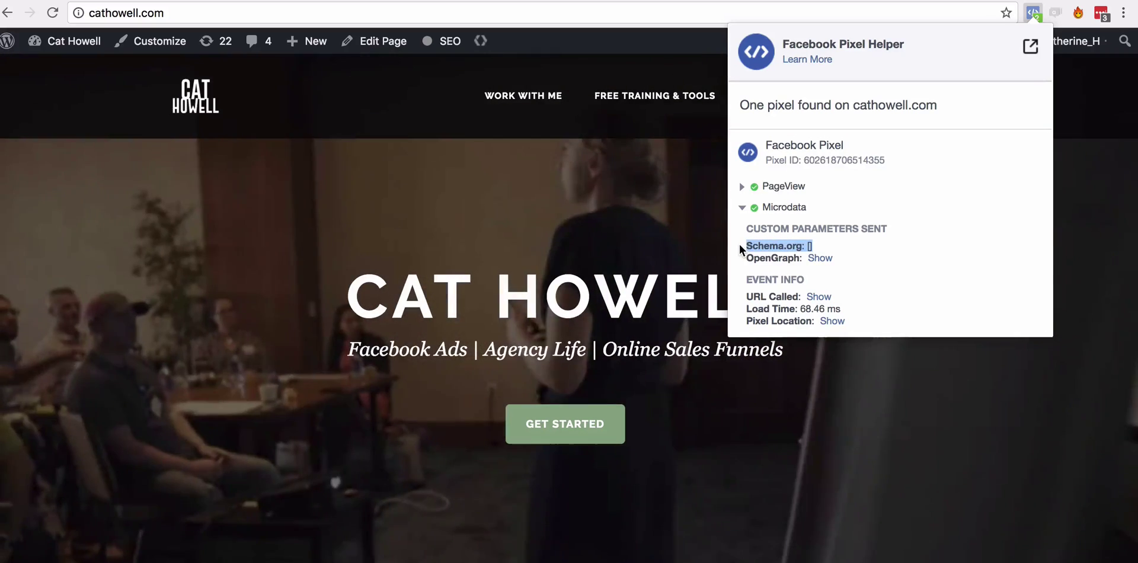
click(748, 245)
drag(747, 245, 826, 246)
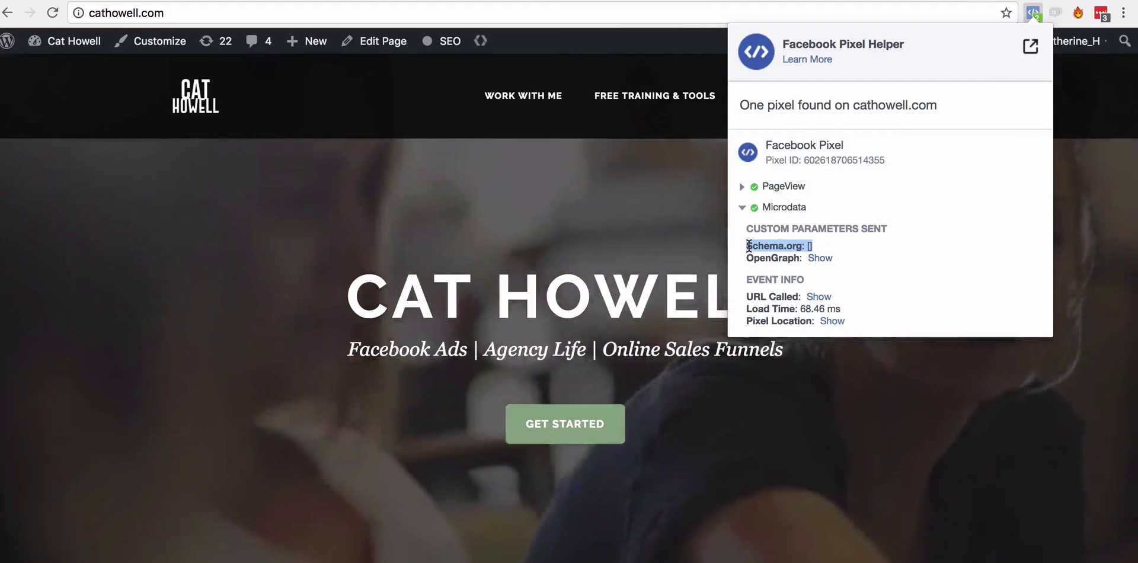
drag(749, 245, 826, 245)
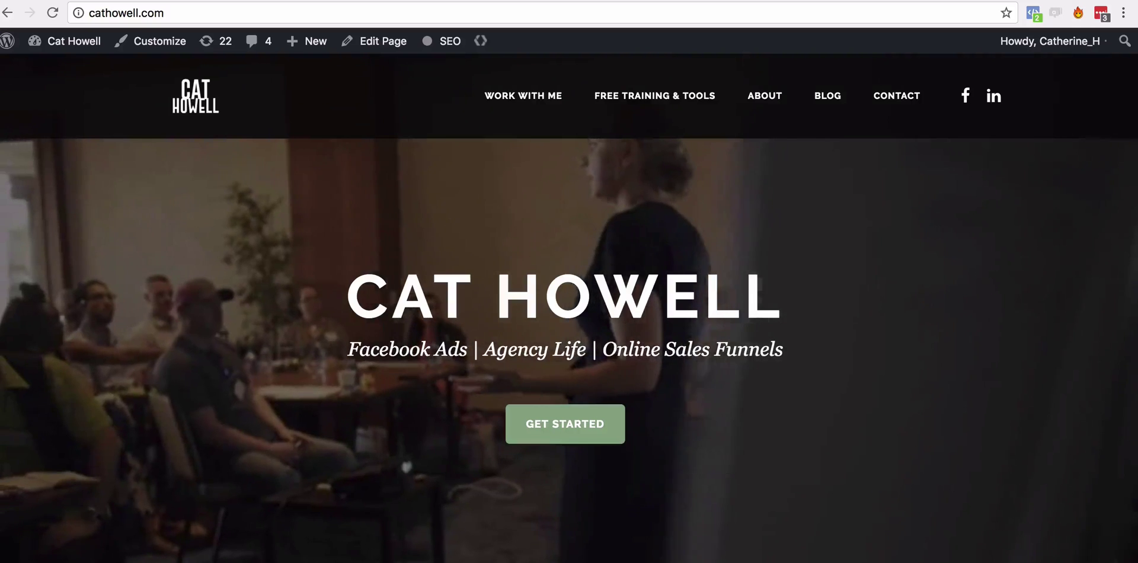
Search Google in a new browser tab for "what does schema stand for" and look through the results
key(ctrl+t)
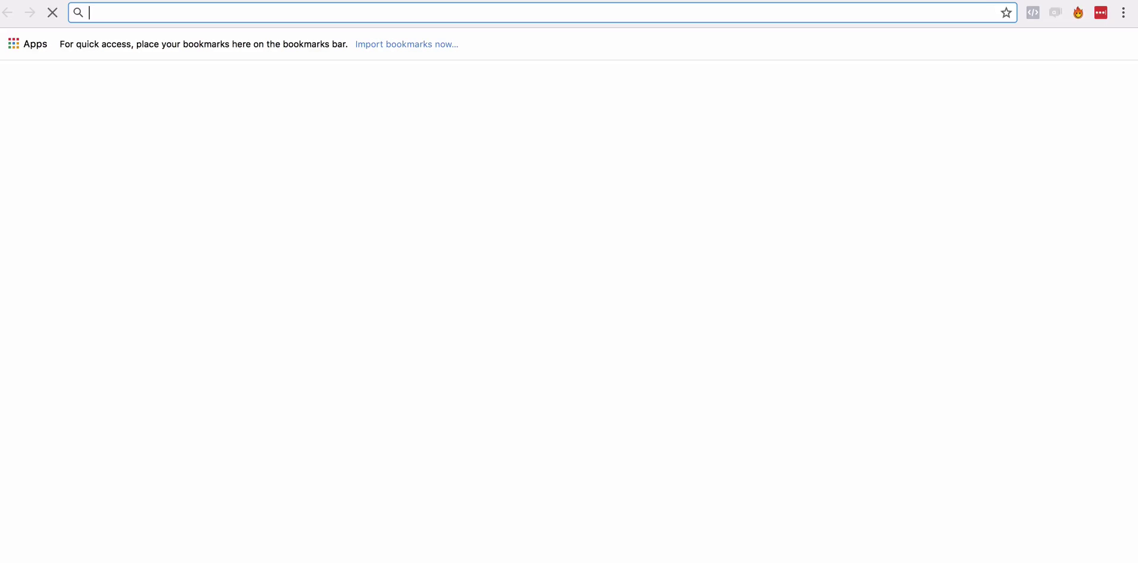
text(what does s)
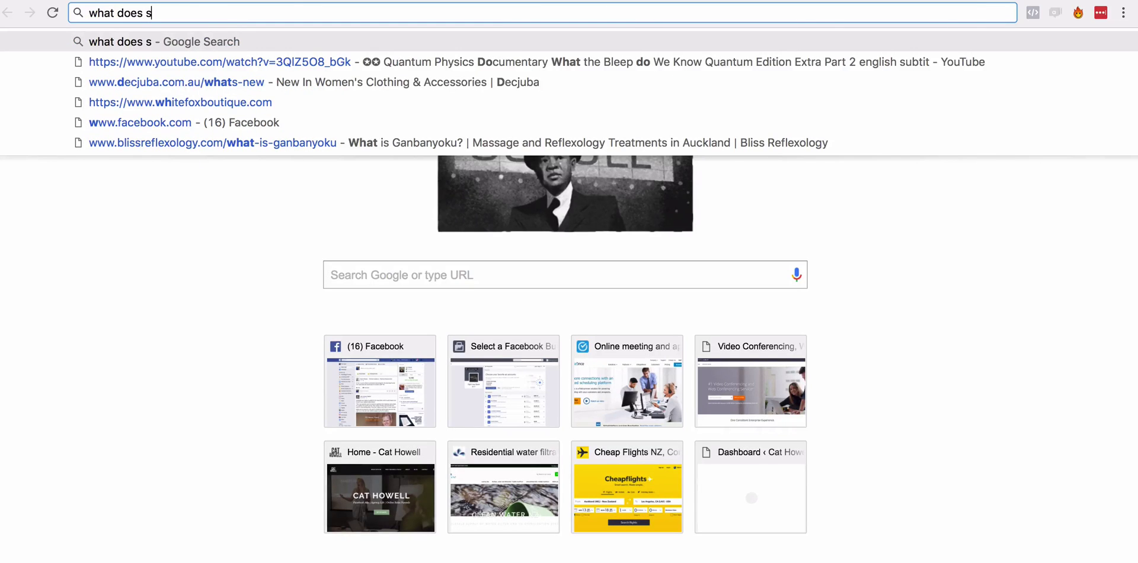
text(chema stand for)
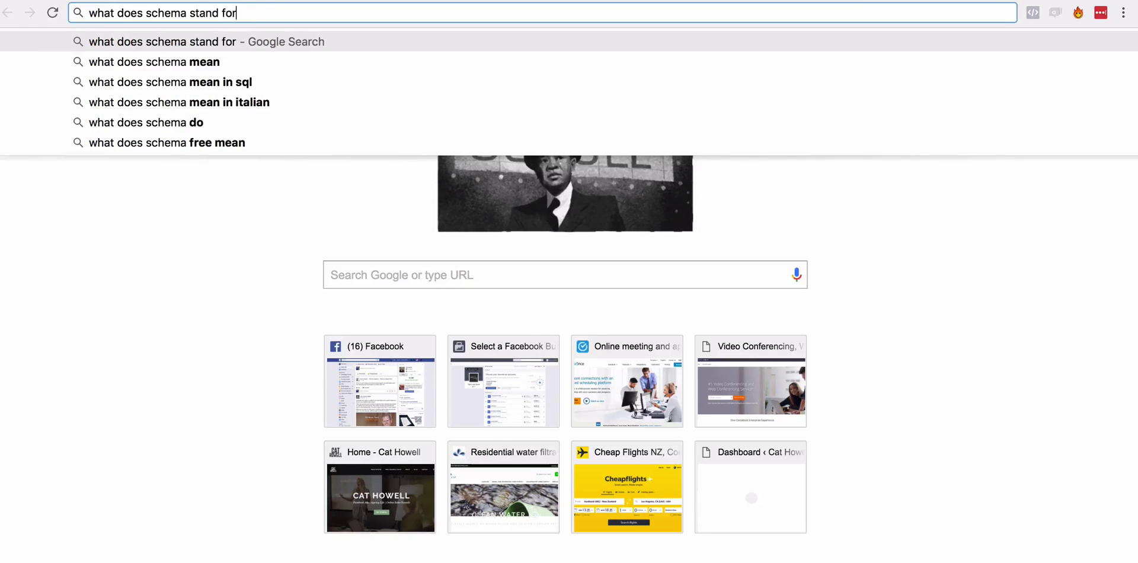
key(Return)
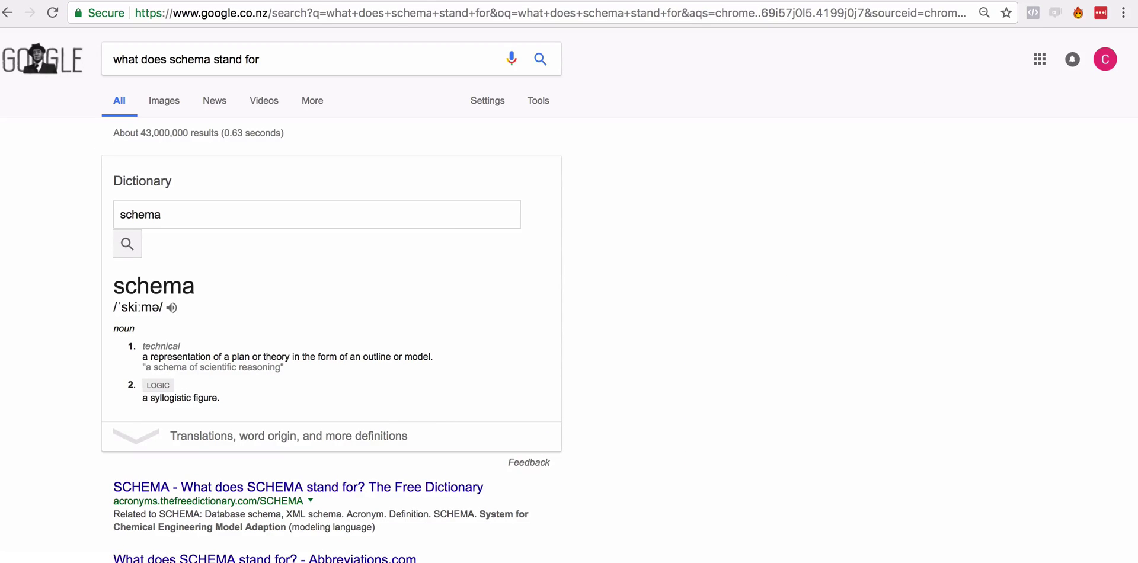
scroll(1008, 201, down, 1)
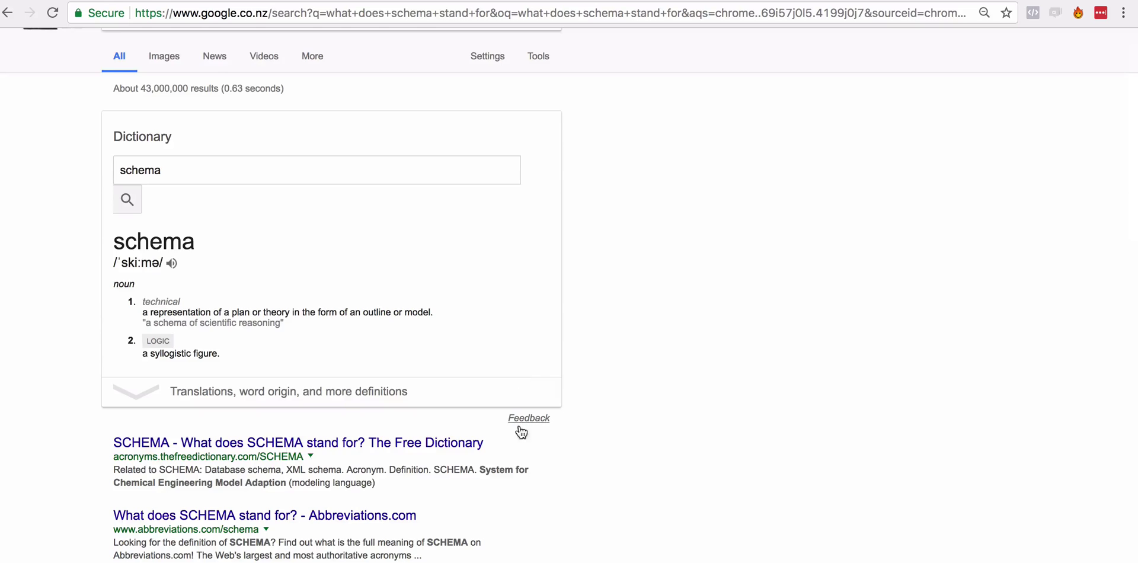
scroll(519, 433, down, 1)
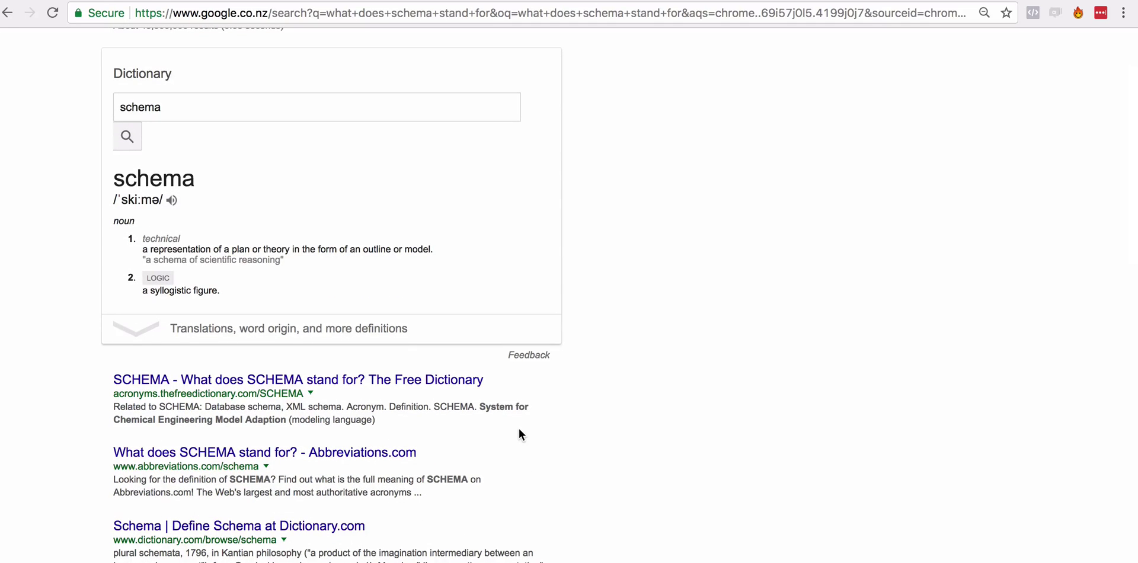
scroll(520, 444, down, 5)
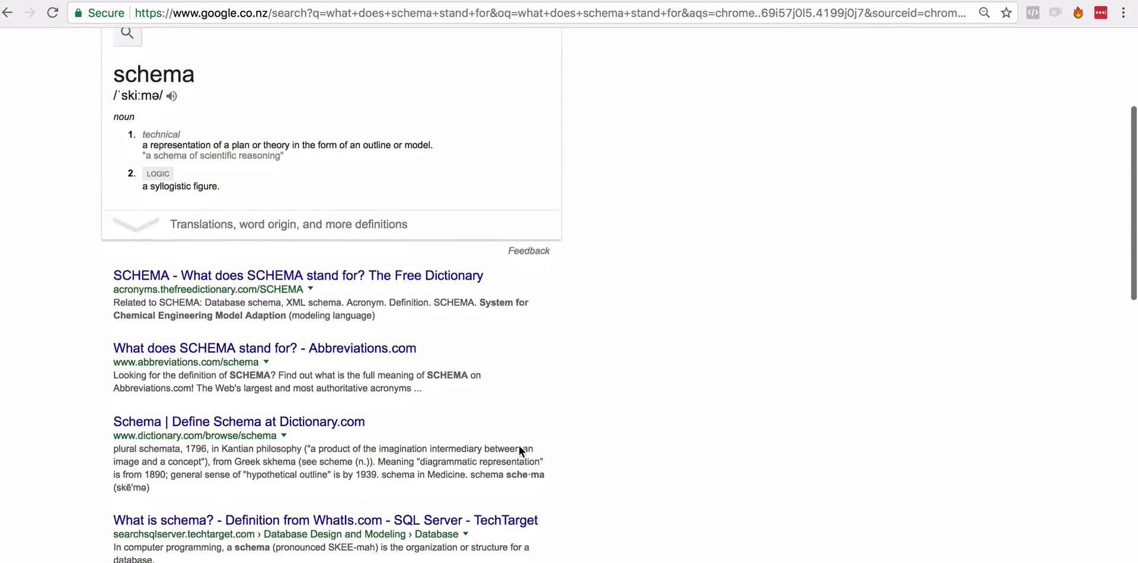
scroll(518, 446, down, 1)
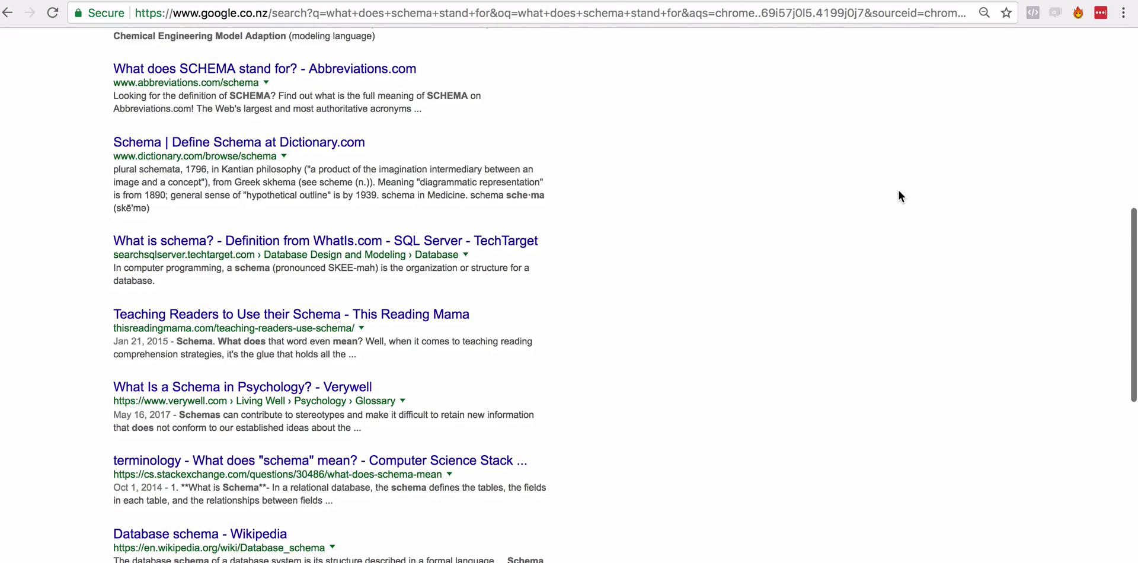
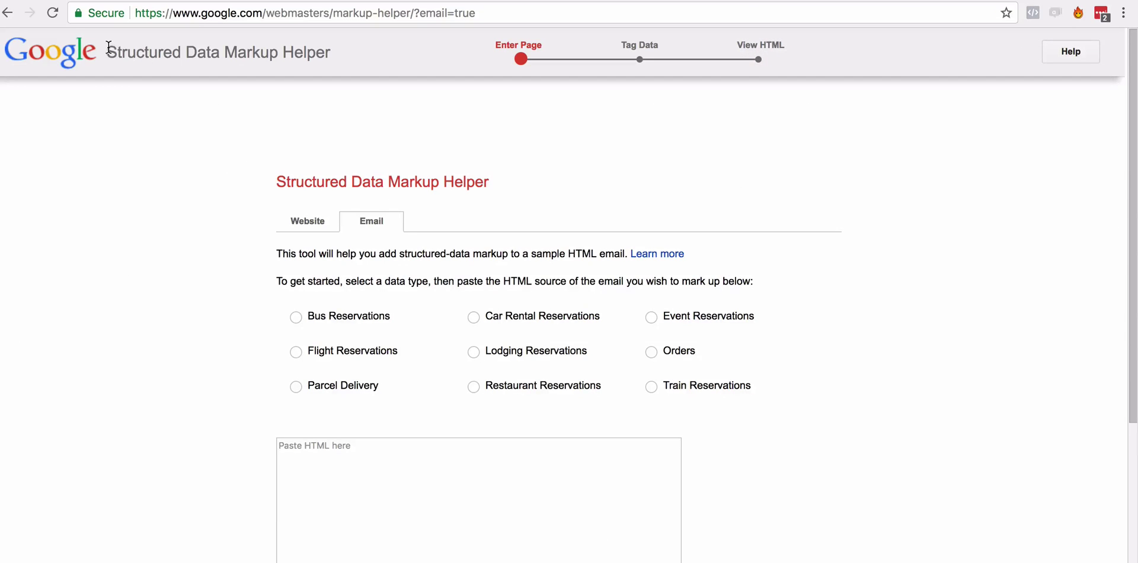
Set the Structured Data Markup Helper to website markup with the Products data type
drag(108, 49, 333, 54)
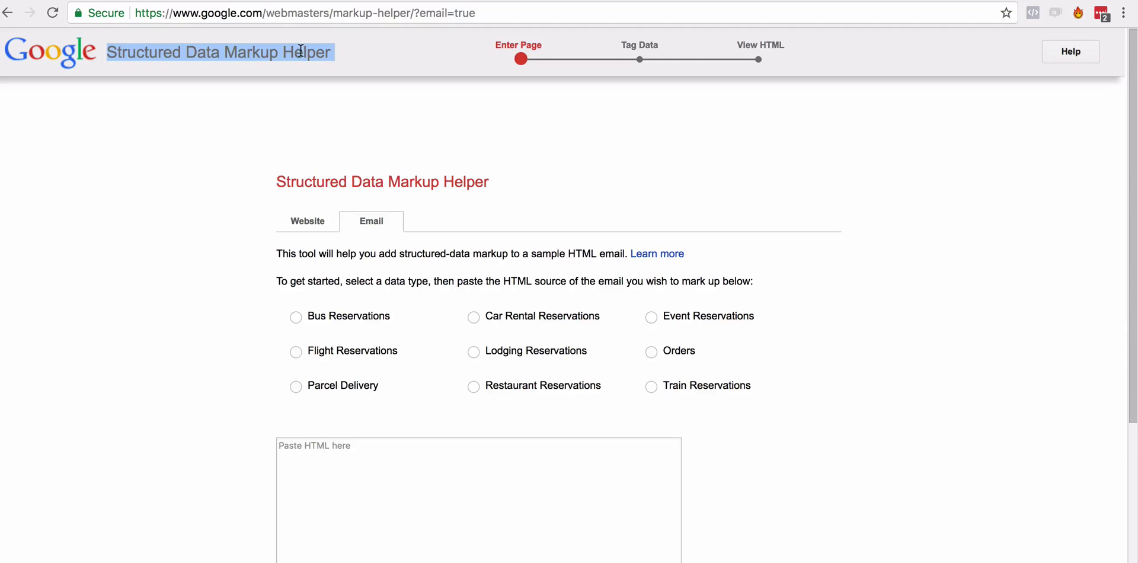
drag(110, 54, 325, 61)
click(307, 224)
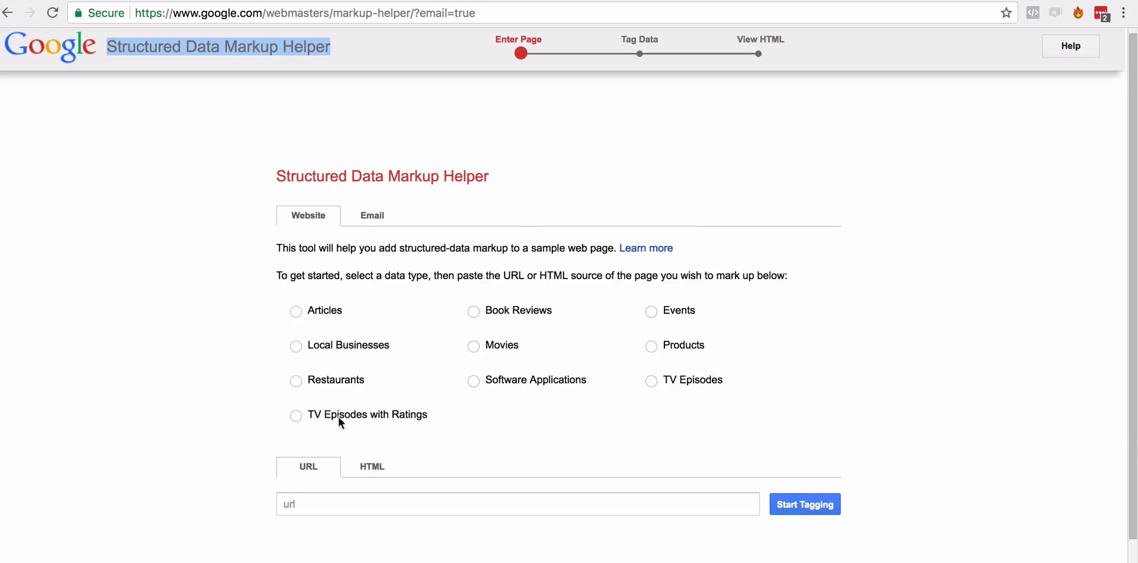
scroll(454, 426, down, 1)
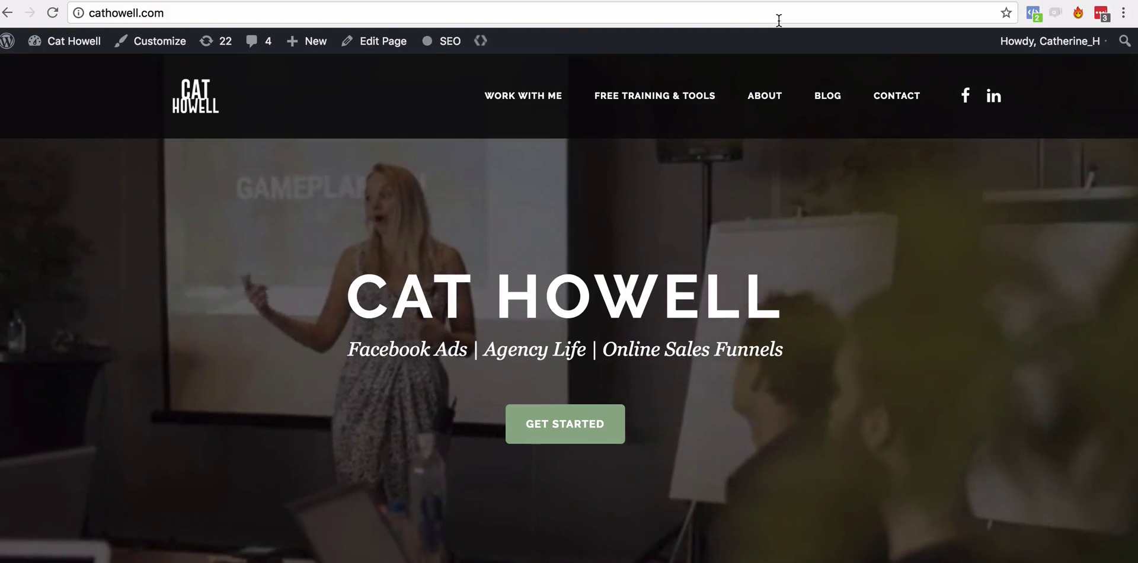
Copy the homepage's address into the Structured Data Markup Helper as the URL and start tagging
click(778, 18)
key(ctrl+c)
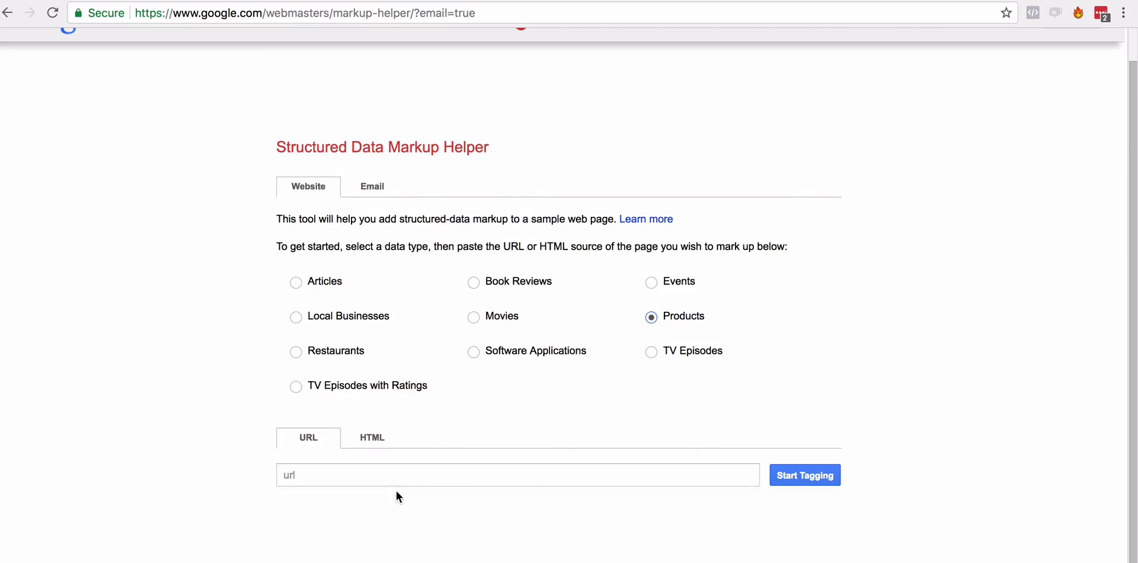
click(396, 478)
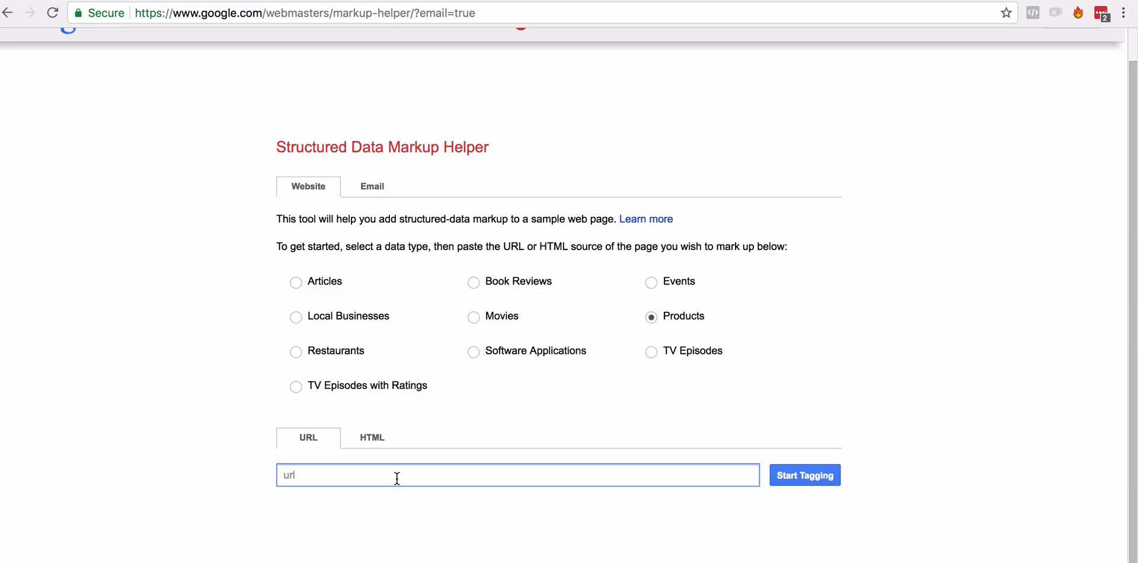
key(ctrl+v)
click(813, 477)
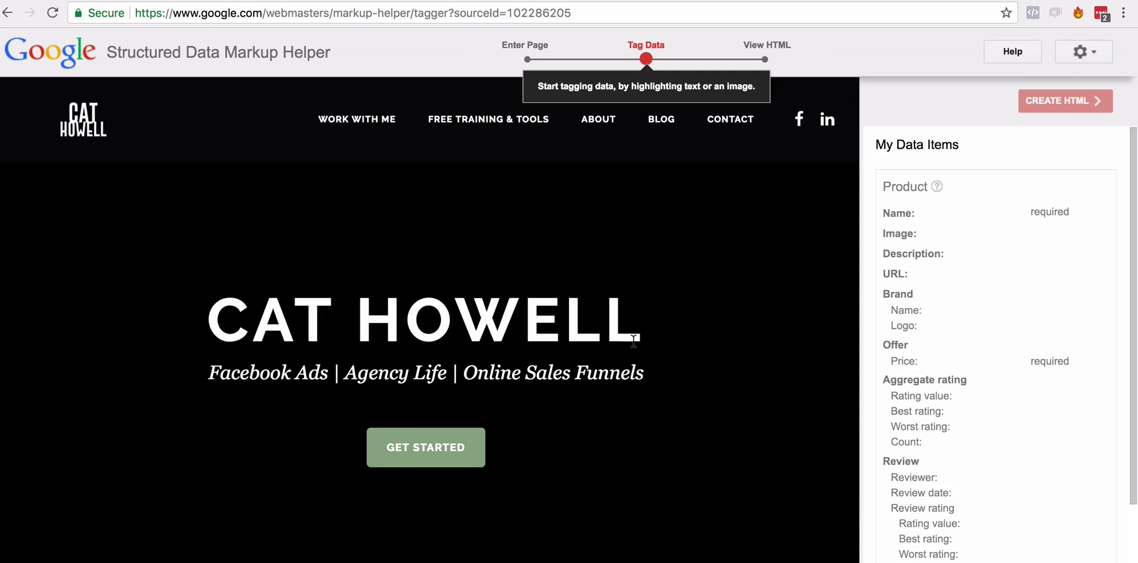
Tag the large homepage headline as the product's Name and the tagline beneath it as its Description
drag(655, 334, 212, 330)
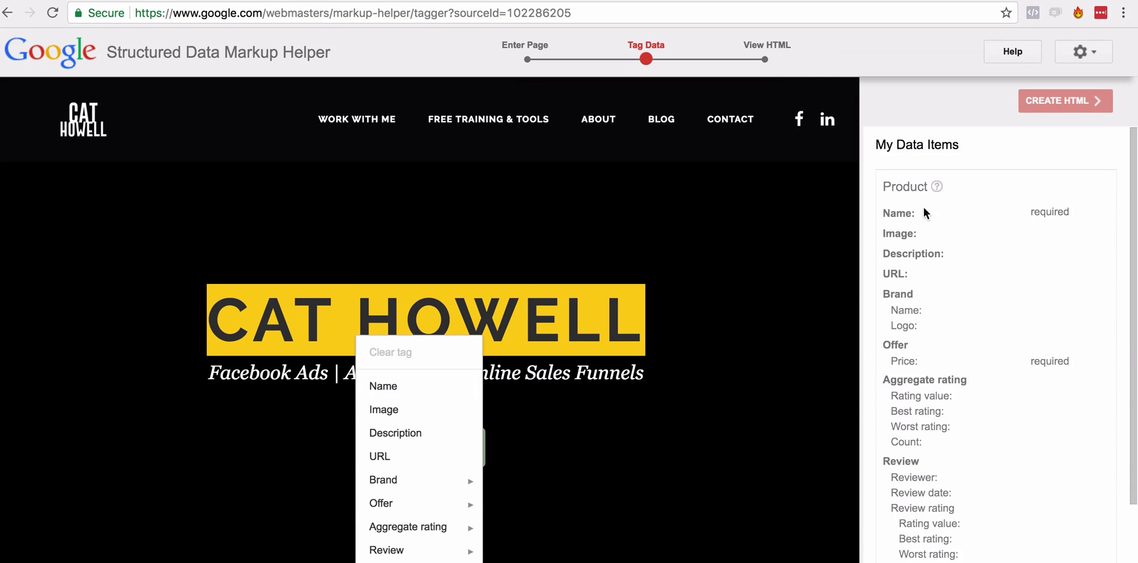
click(390, 392)
drag(648, 379, 233, 372)
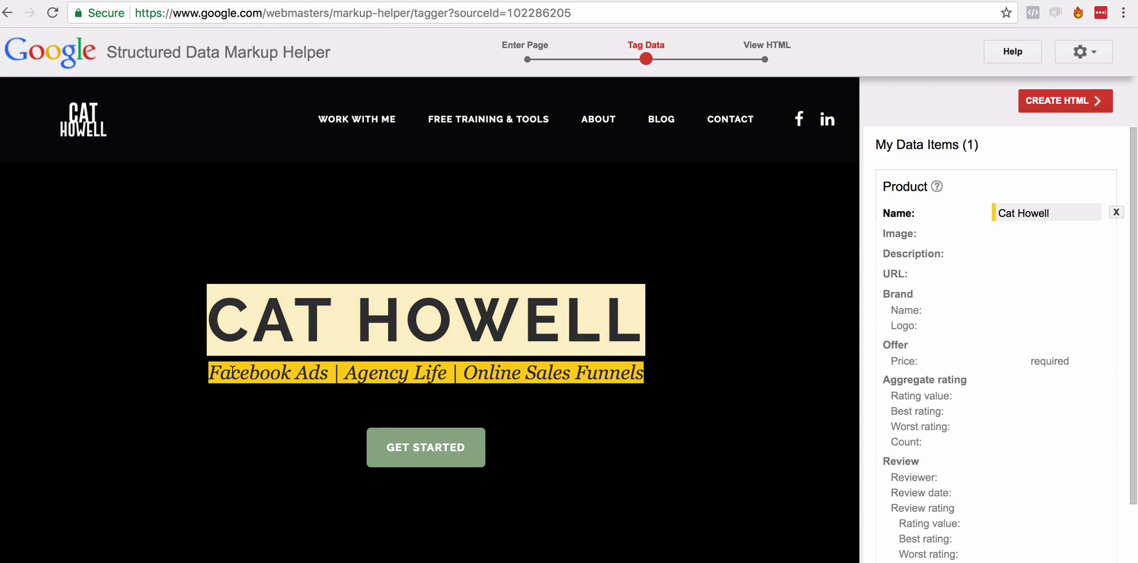
click(364, 433)
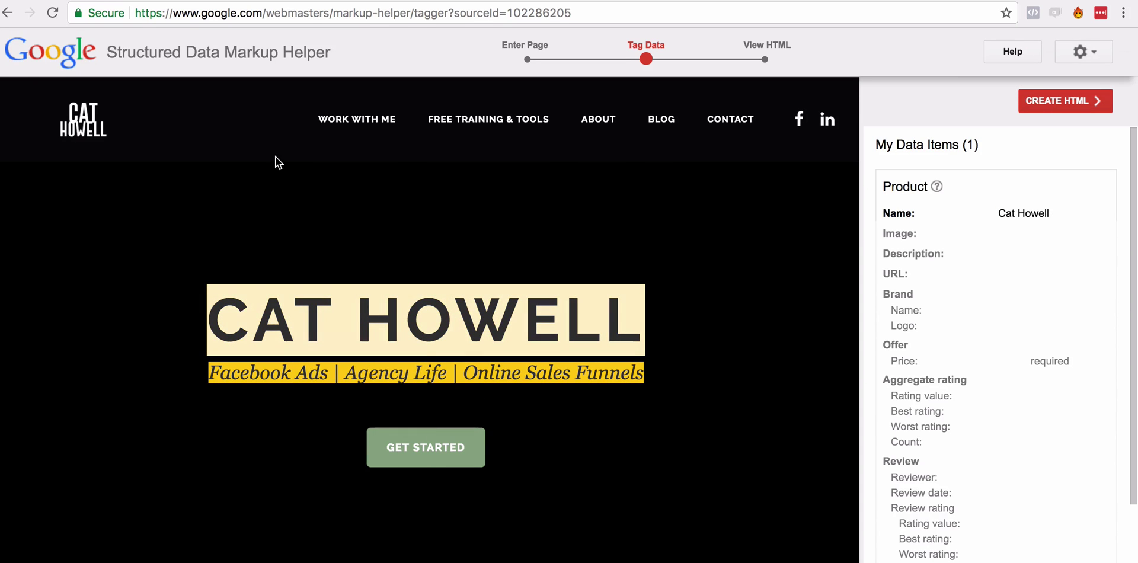
Tag the header logo as the product's Image and create the HTML
click(83, 126)
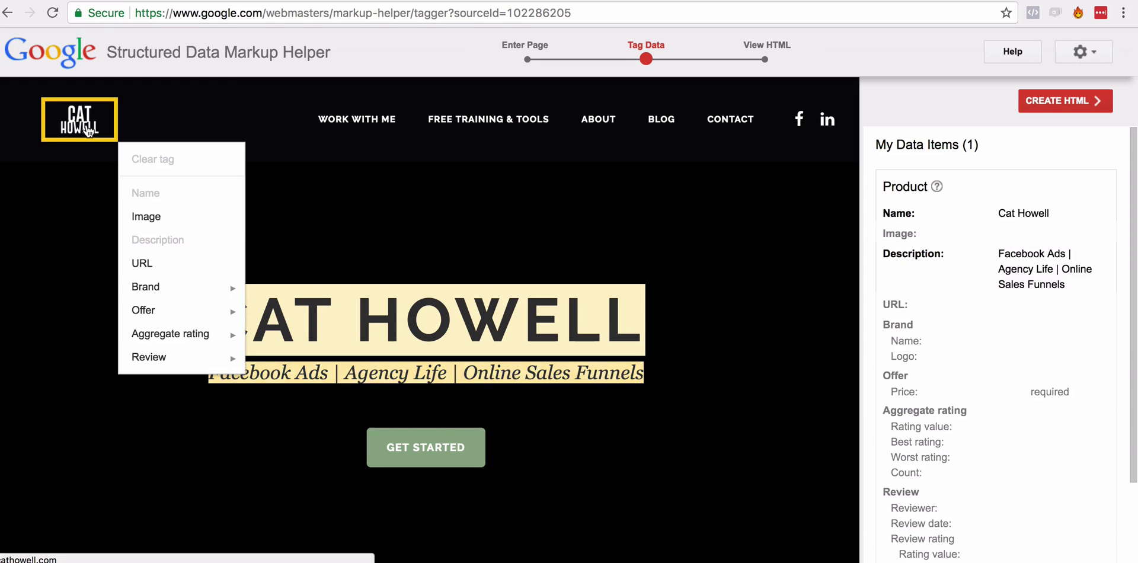
click(170, 221)
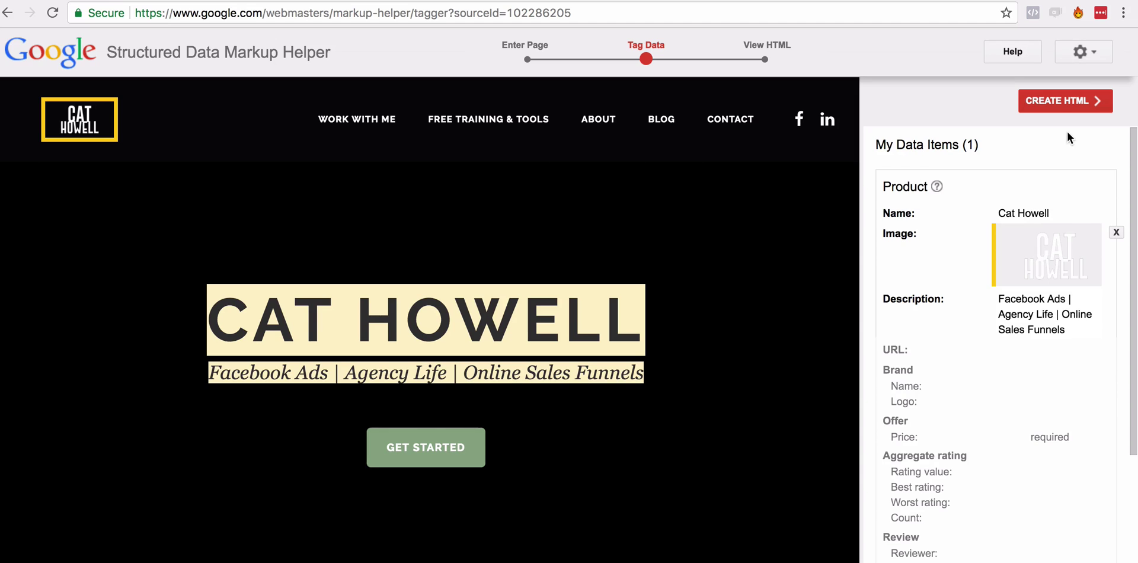
click(1055, 102)
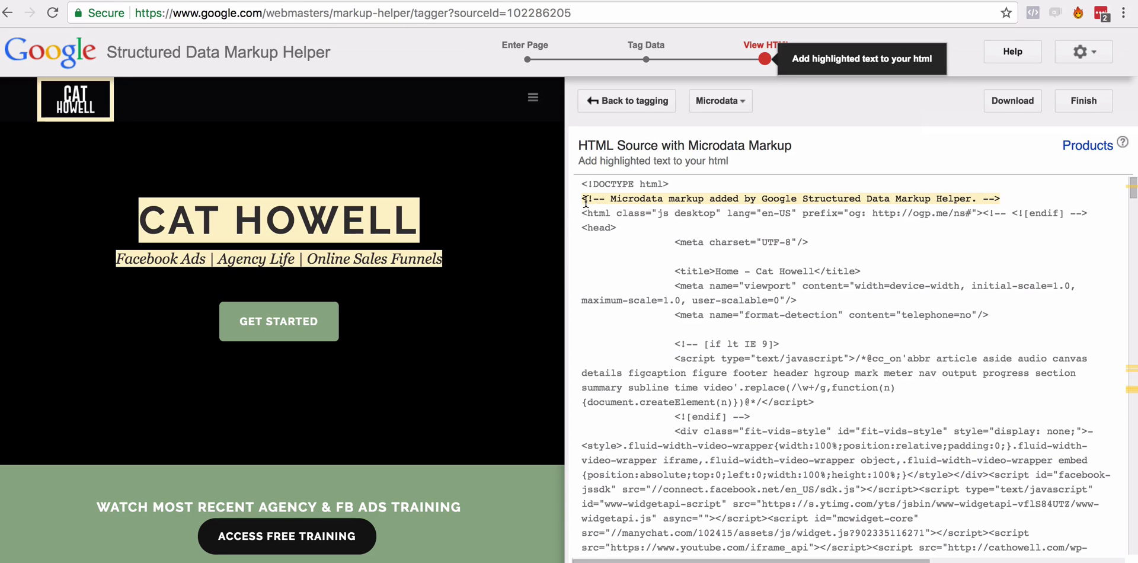
Examine the highlighted microdata additions in the generated HTML source, starting with the Microdata markup comment
drag(586, 202, 1005, 207)
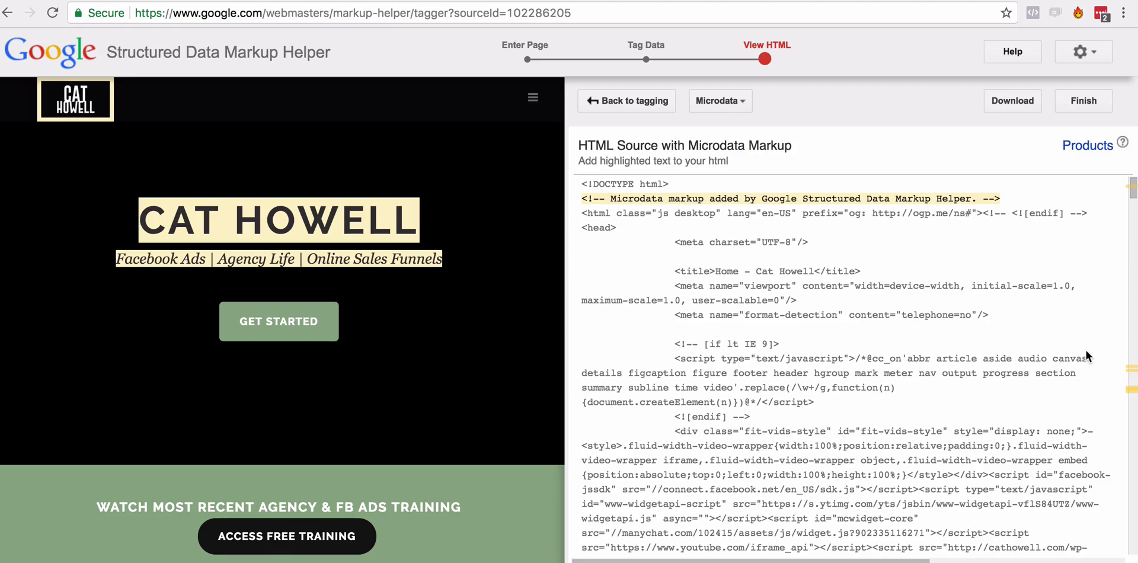
click(1131, 378)
scroll(1132, 377, down, 15)
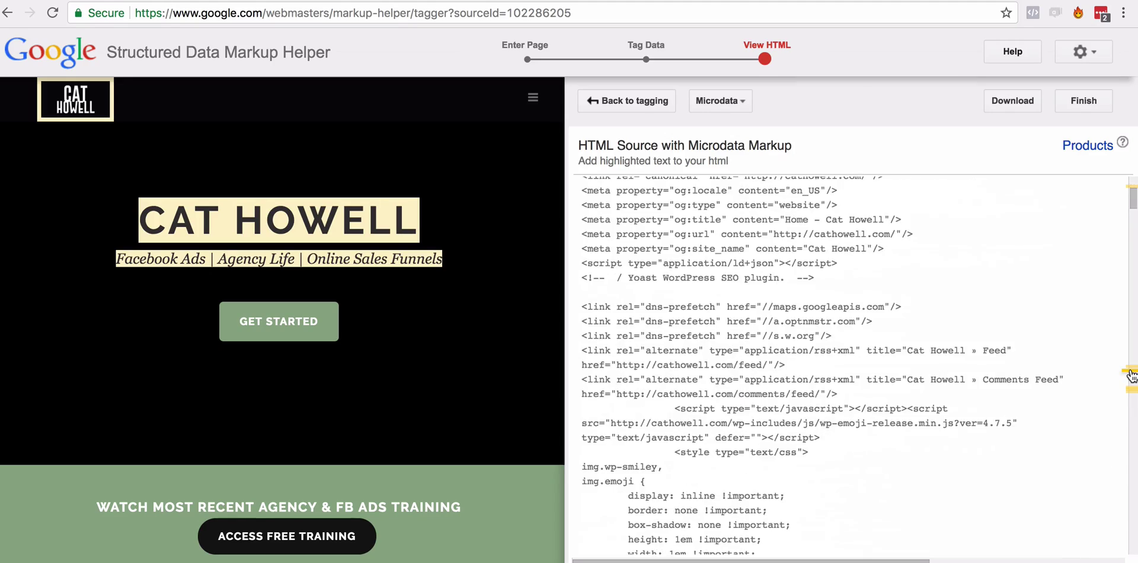
Examine the generated HTML source around the highlighted image itemprop and the Microdata markup comment at its beginning
click(1131, 376)
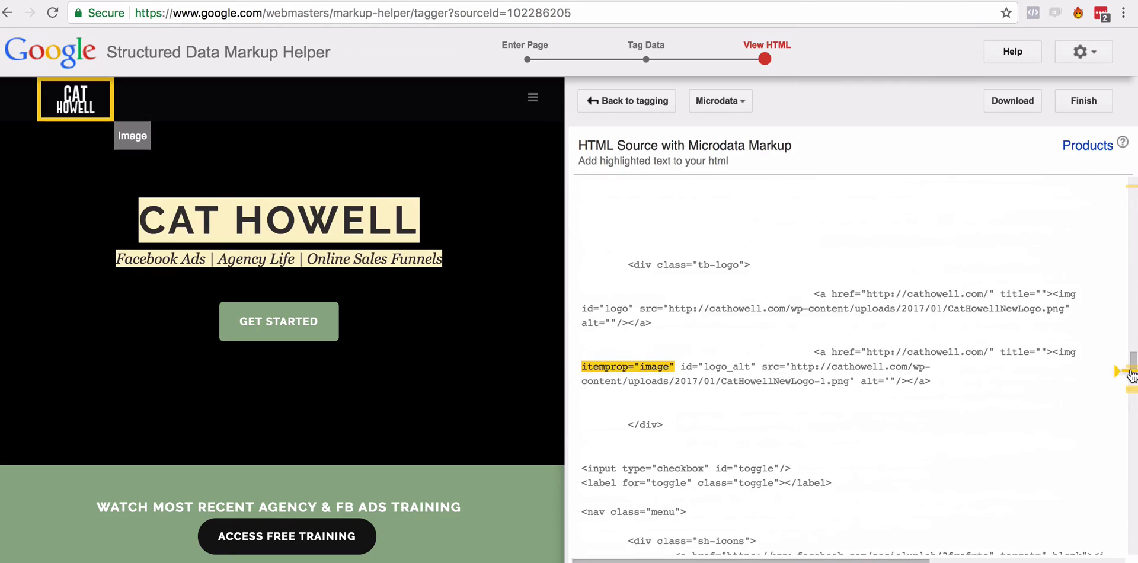
scroll(982, 305, up, 20)
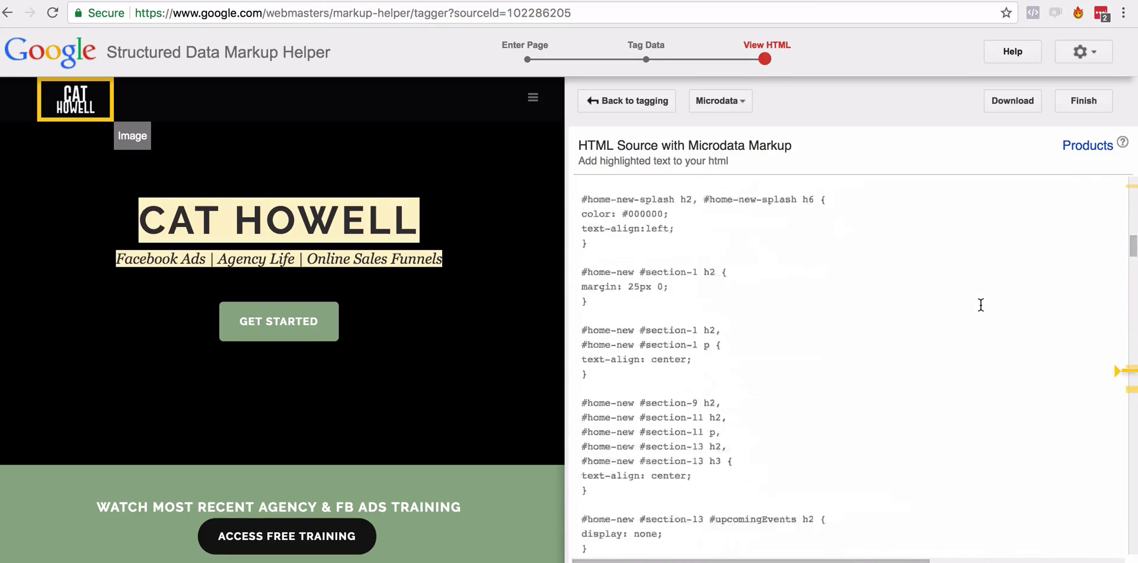
scroll(981, 305, up, 10)
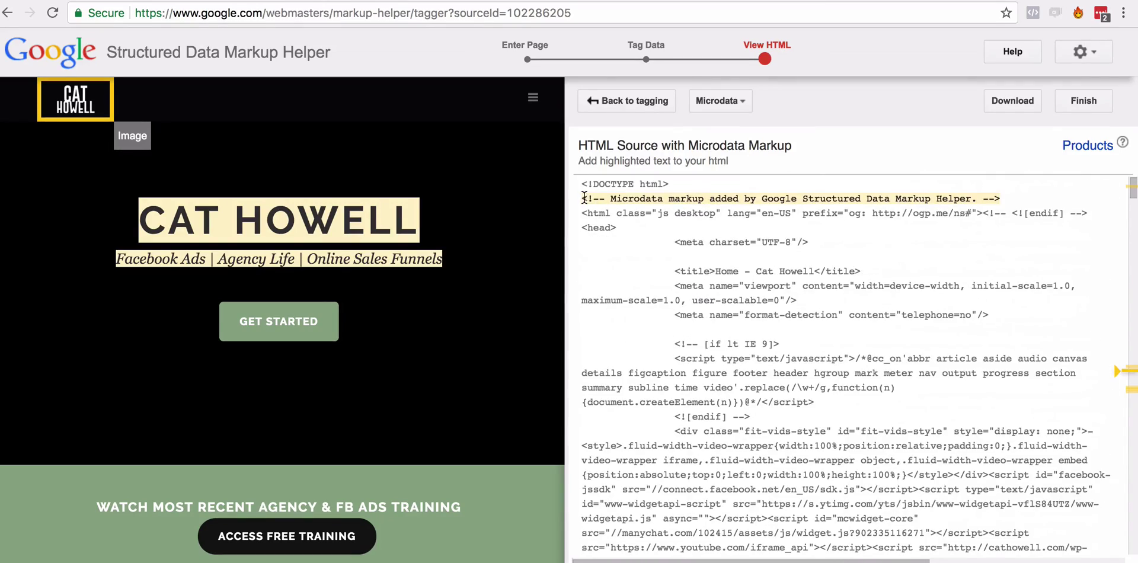
drag(580, 202, 1015, 200)
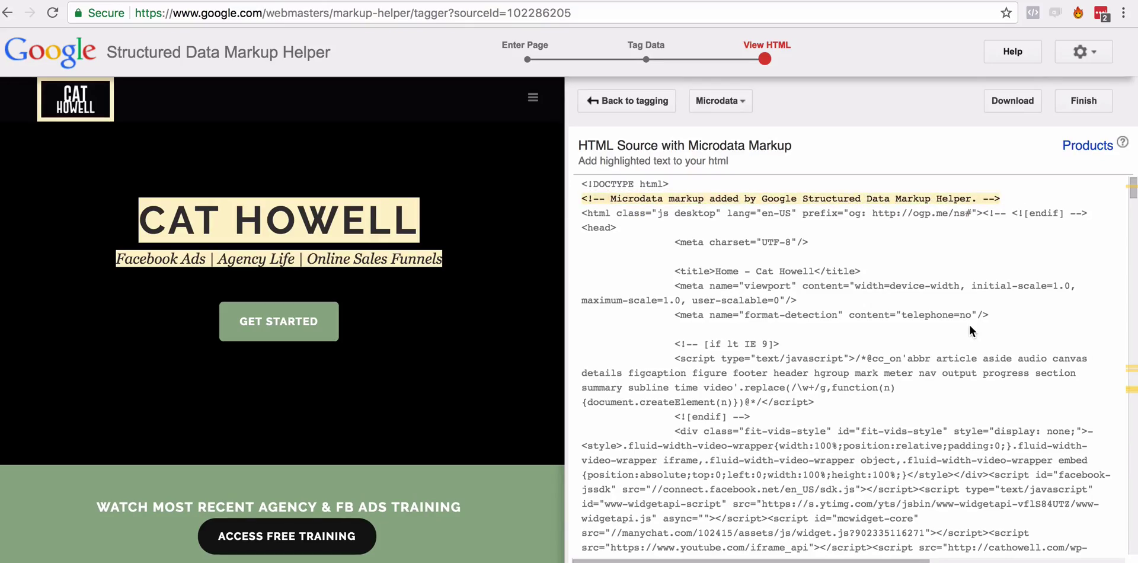
scroll(970, 326, down, 10)
scroll(970, 325, down, 20)
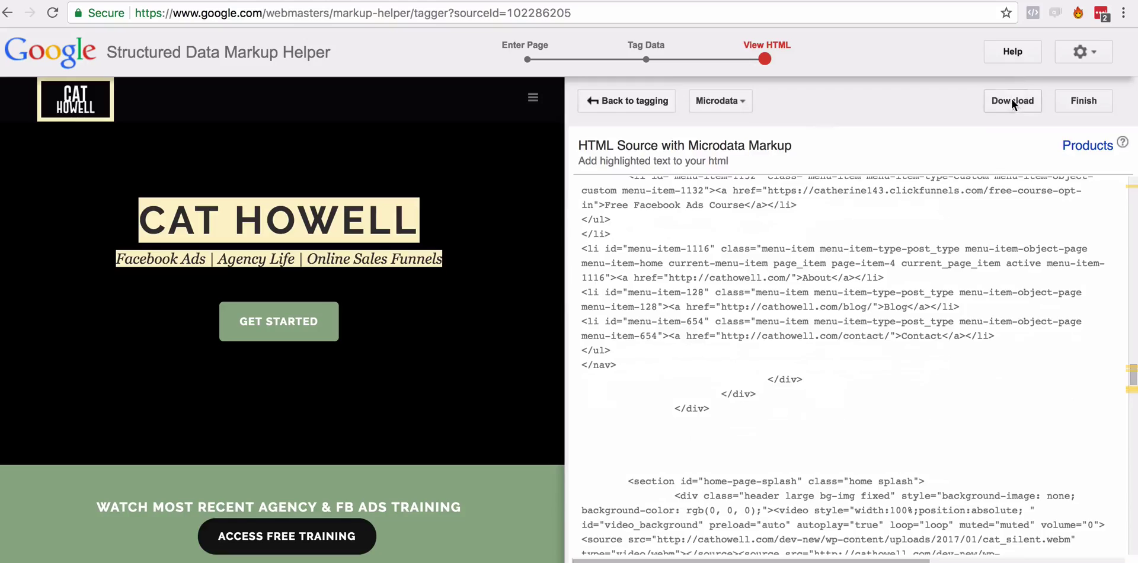
scroll(878, 486, up, 15)
scroll(878, 486, up, 10)
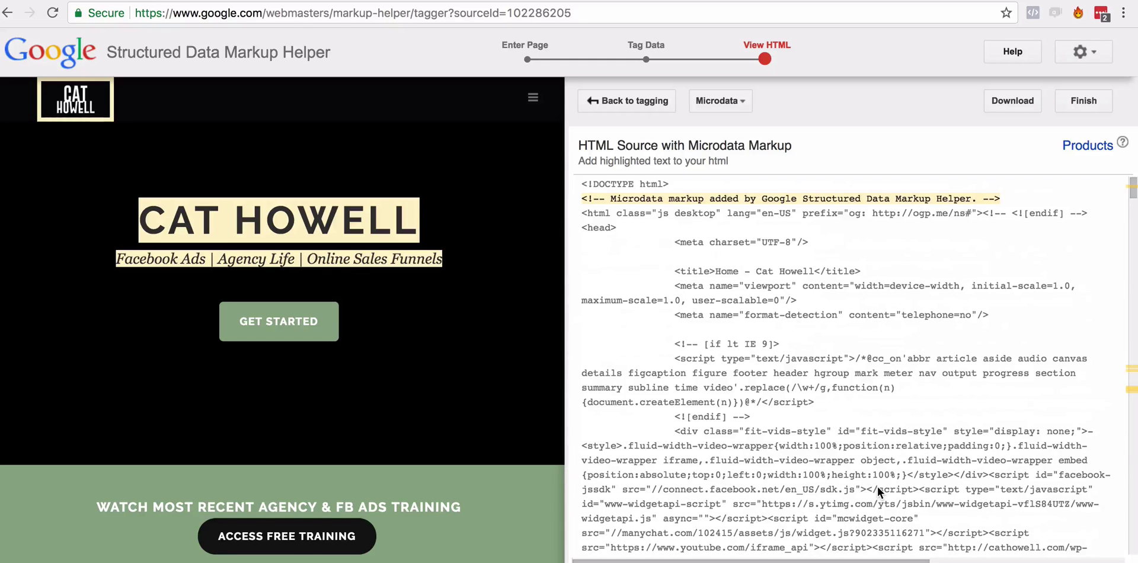
View the structured data as JSON-LD markup and return the output format to Microdata
click(737, 106)
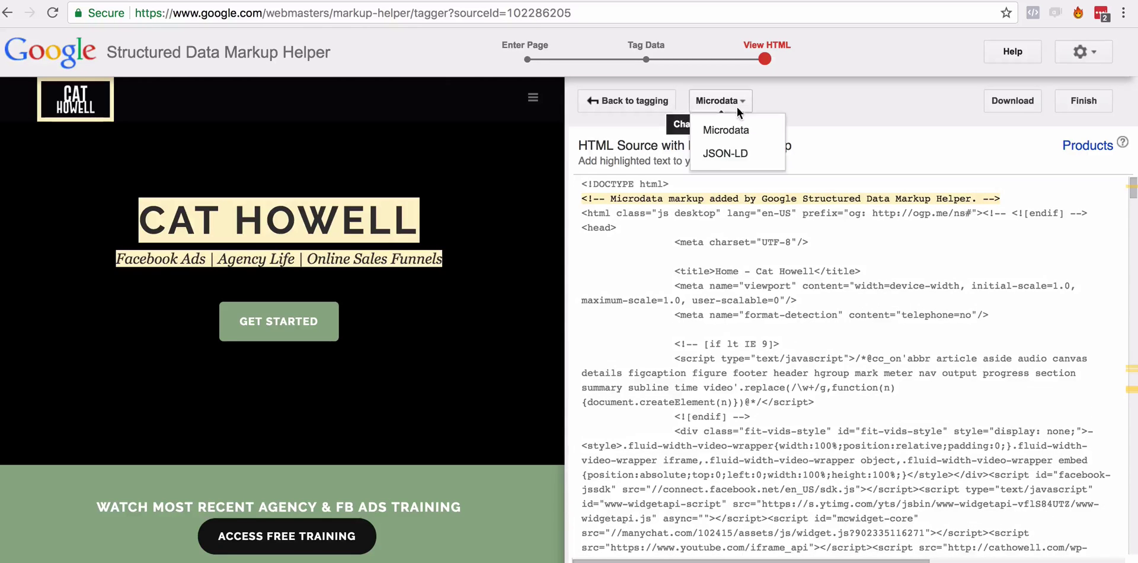
click(734, 153)
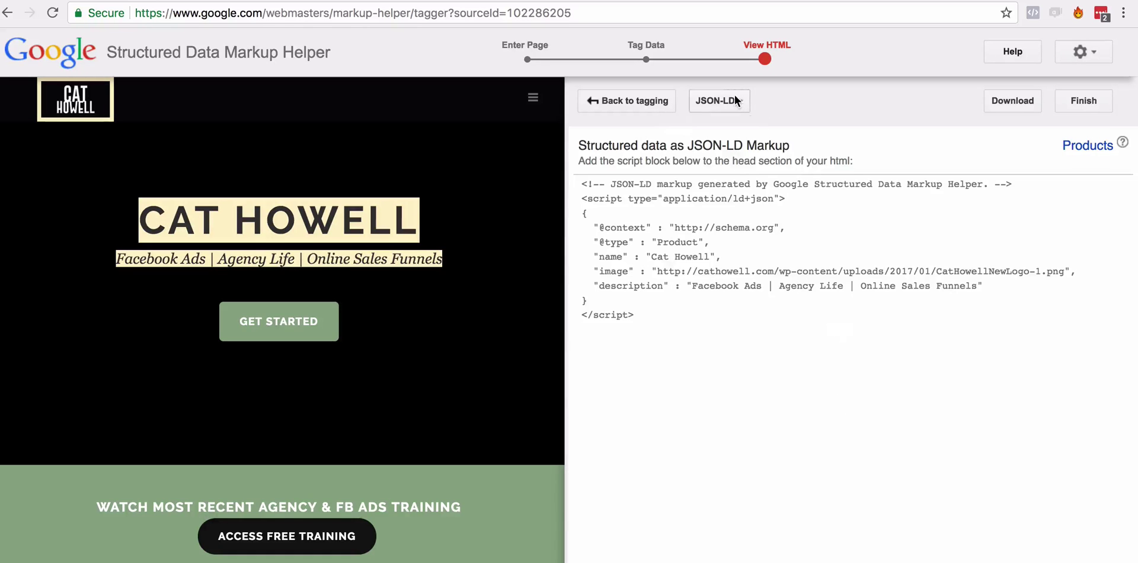
click(735, 101)
click(724, 125)
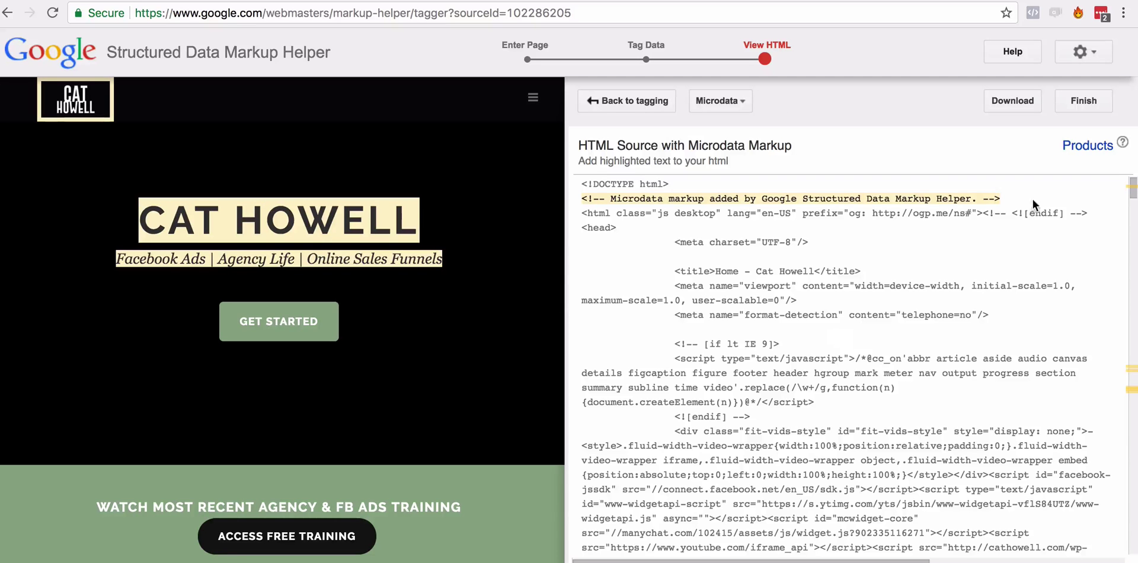
Finish the markup, open Google's Structured Data Testing Tool and run a fetch-URL test on the homepage's address
click(1089, 102)
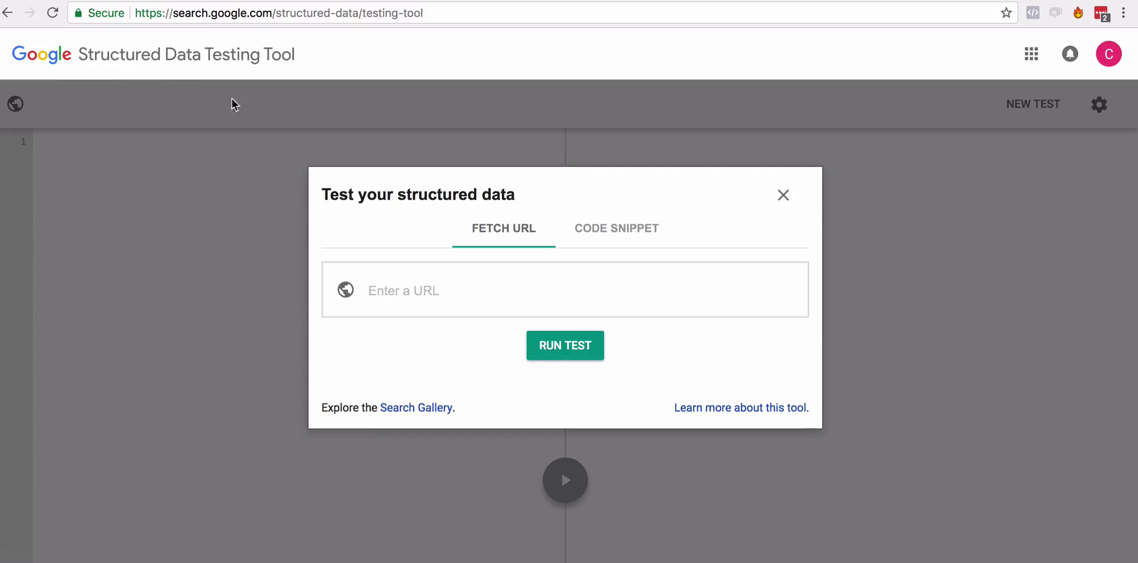
click(596, 282)
text(http://cathowell.com/)
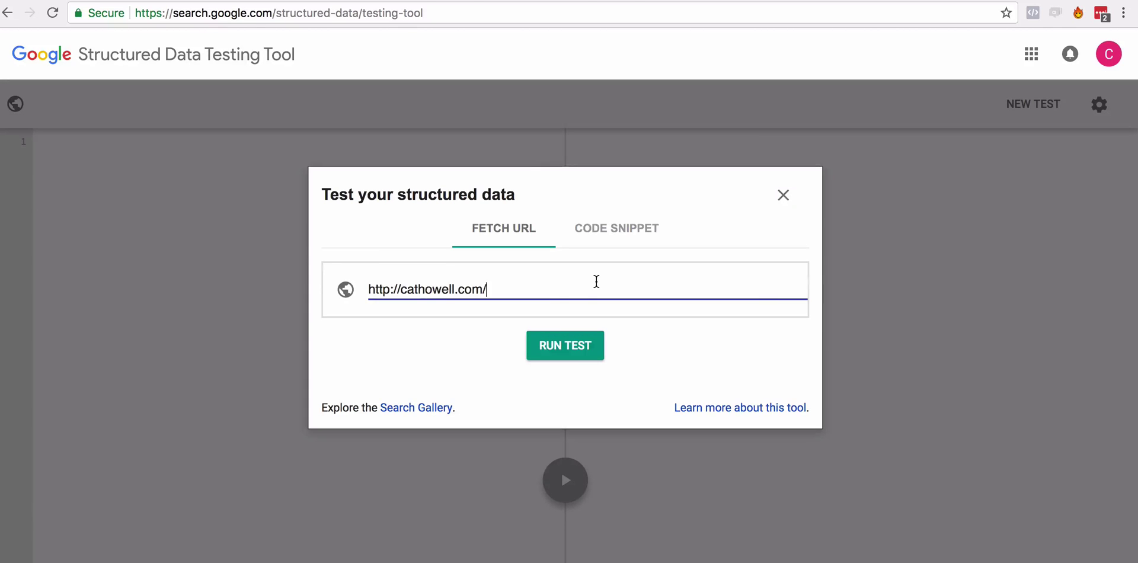
click(567, 346)
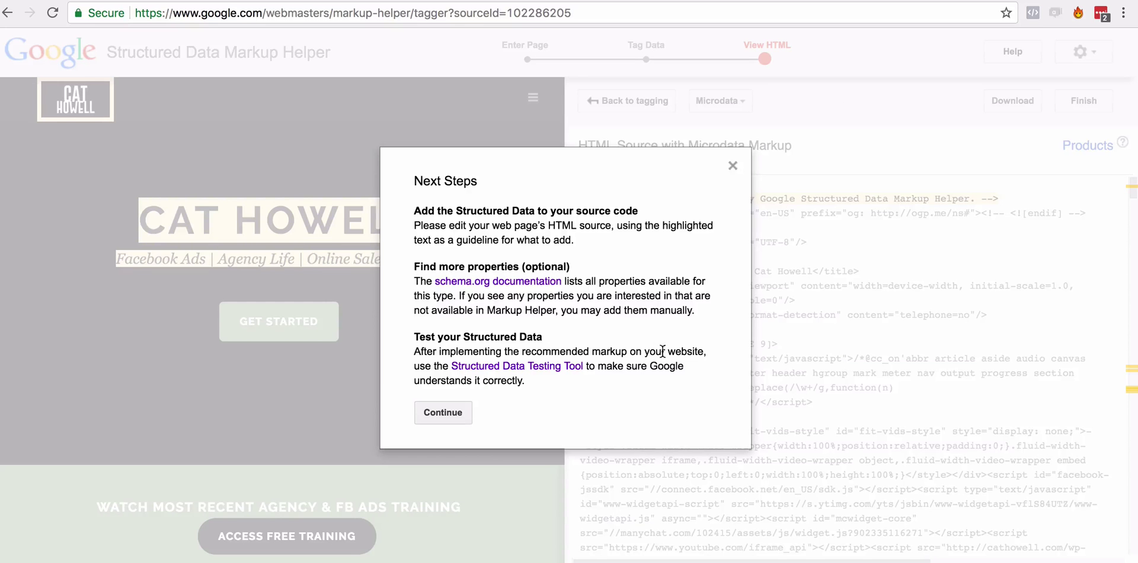
Open the schema.org documentation linked in the Markup Helper's Next Steps and go to the getting started guide
click(448, 288)
scroll(258, 364, down, 3)
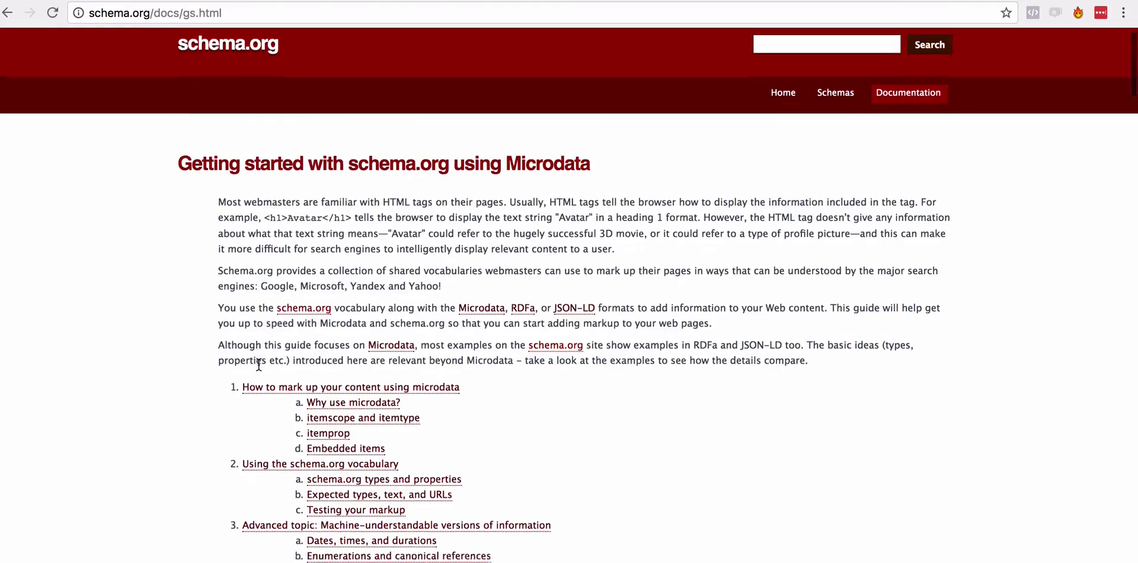
scroll(258, 364, up, 3)
key(super+bracketleft)
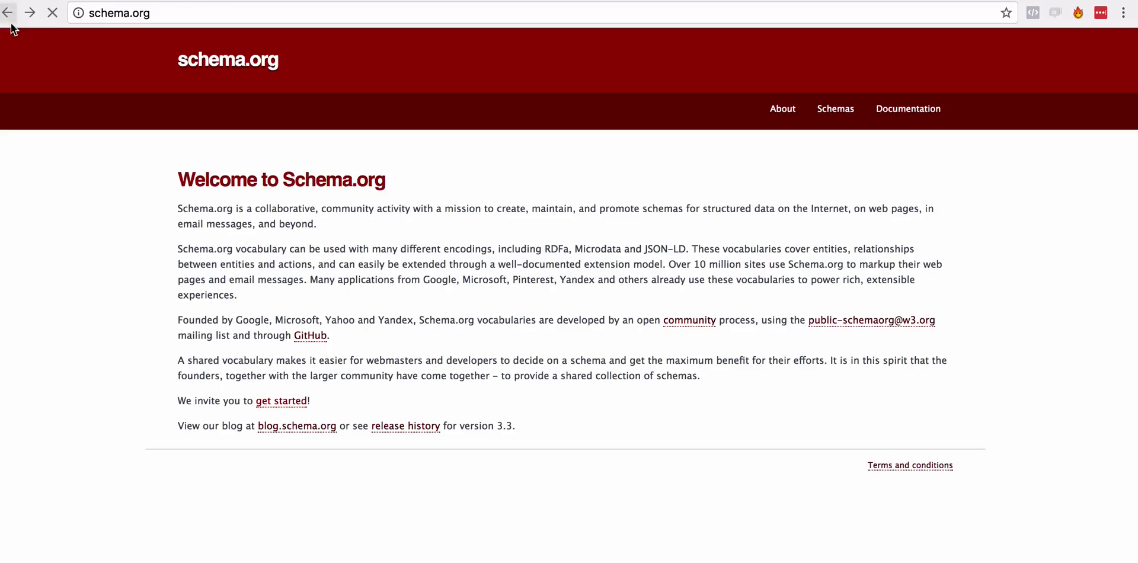
click(291, 409)
Examine the guide's microdata examples and the commonly used item types under schema.org types and properties
scroll(472, 397, down, 10)
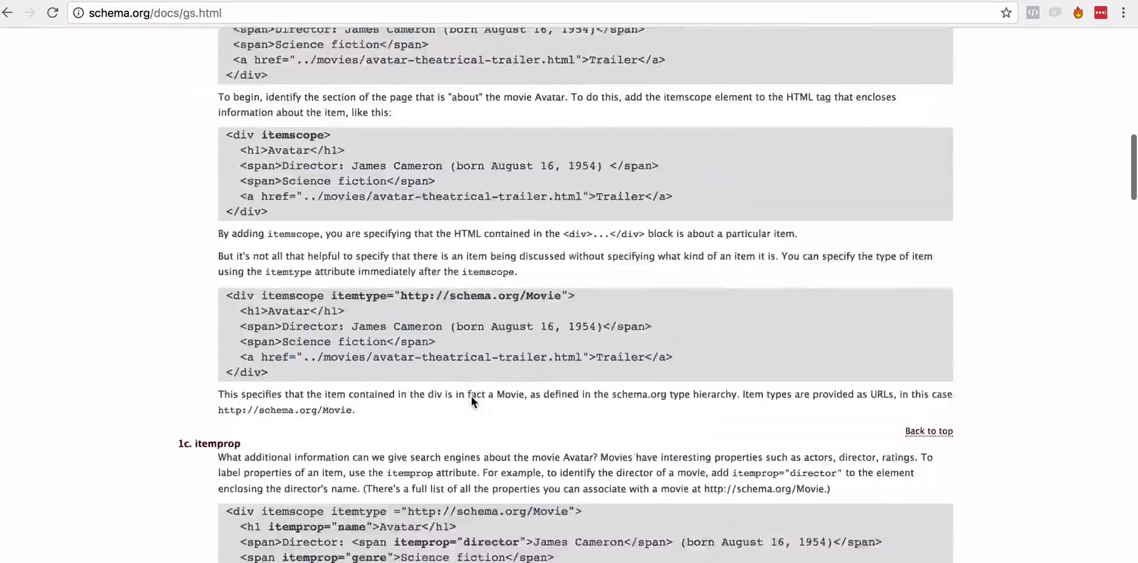
scroll(472, 396, up, 6)
scroll(471, 397, down, 15)
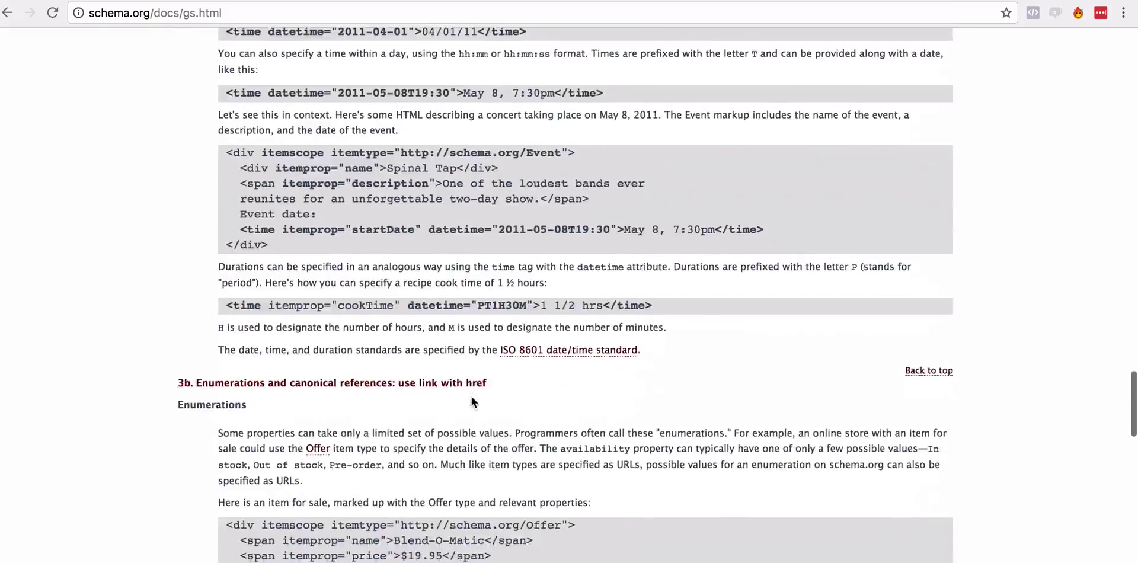
scroll(471, 397, down, 5)
scroll(472, 397, up, 20)
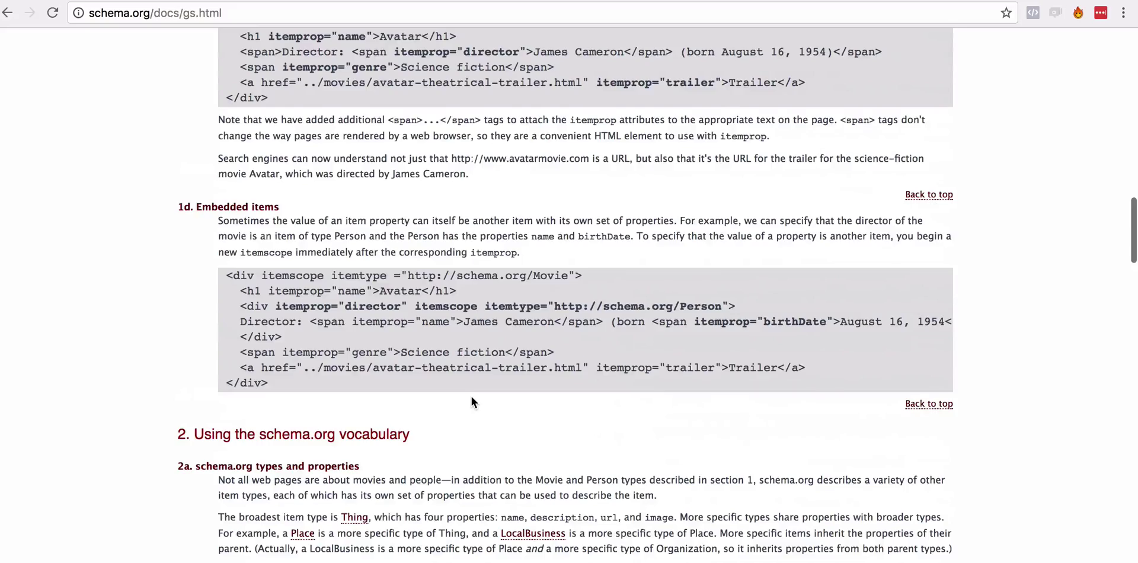
scroll(471, 396, up, 4)
scroll(472, 397, down, 13)
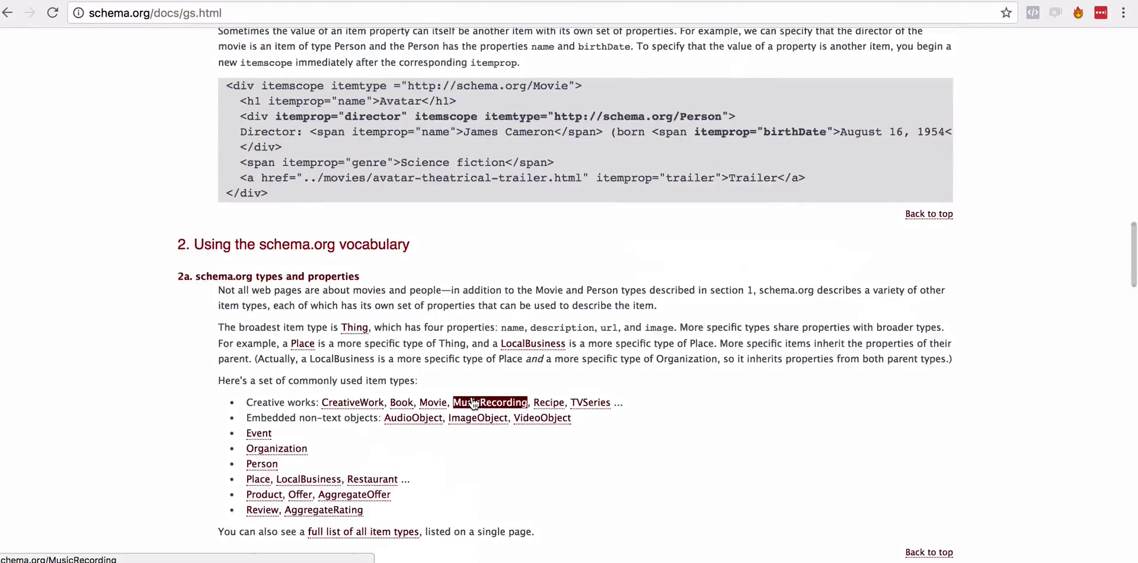
scroll(325, 426, down, 1)
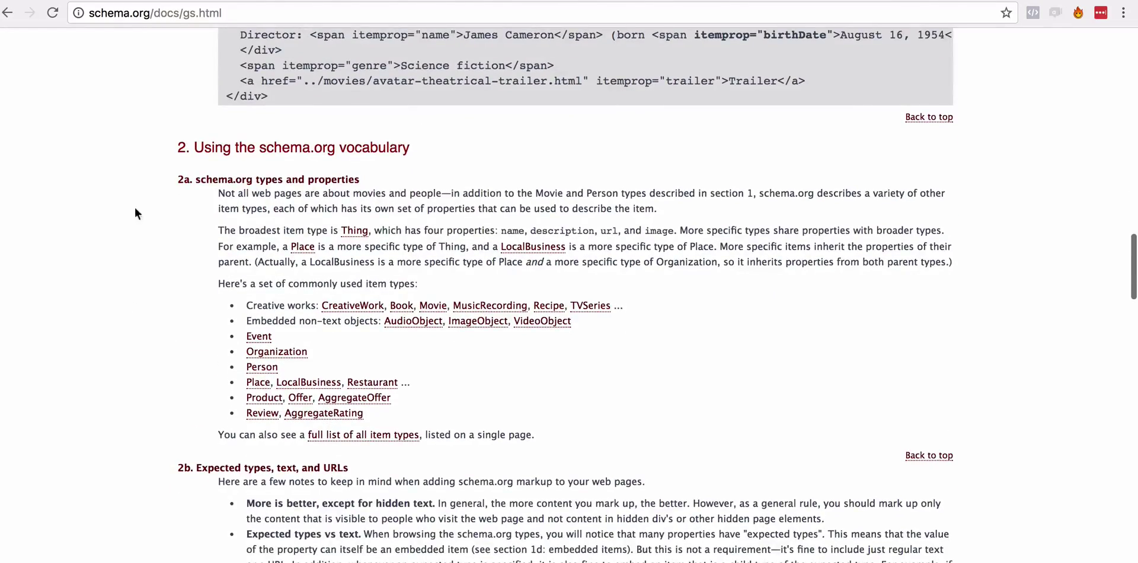
scroll(218, 424, down, 1)
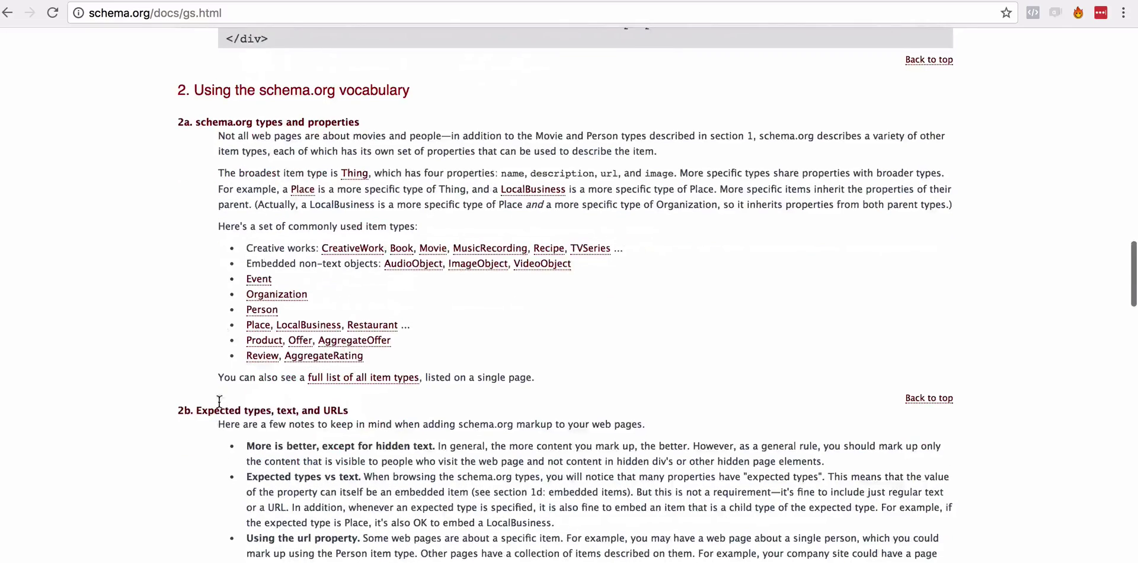
Open the Product item type and examine its property tables and markup examples
click(265, 342)
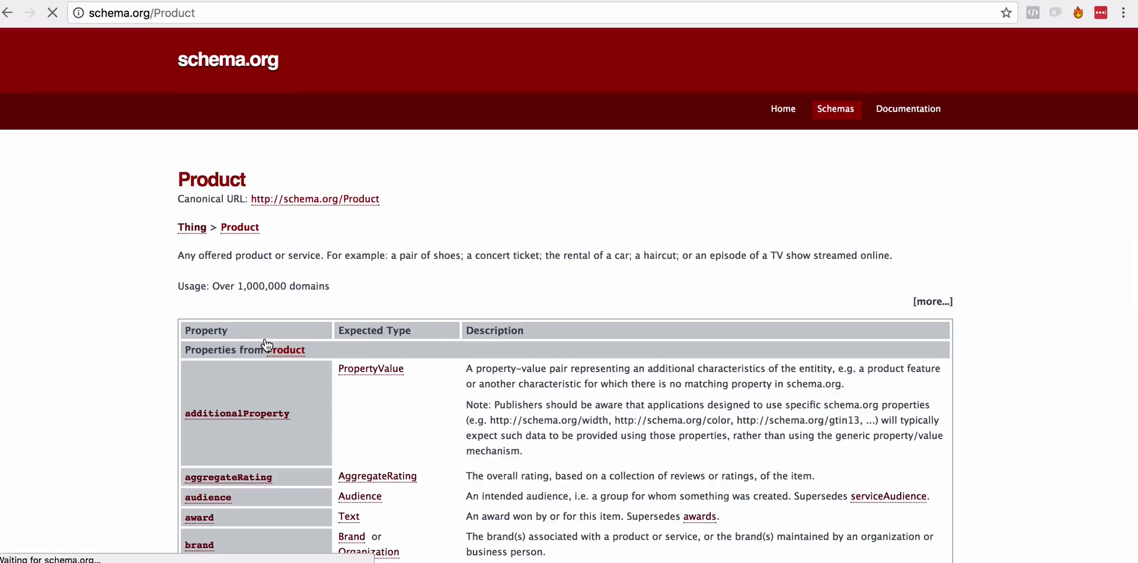
scroll(146, 413, down, 3)
scroll(147, 413, down, 14)
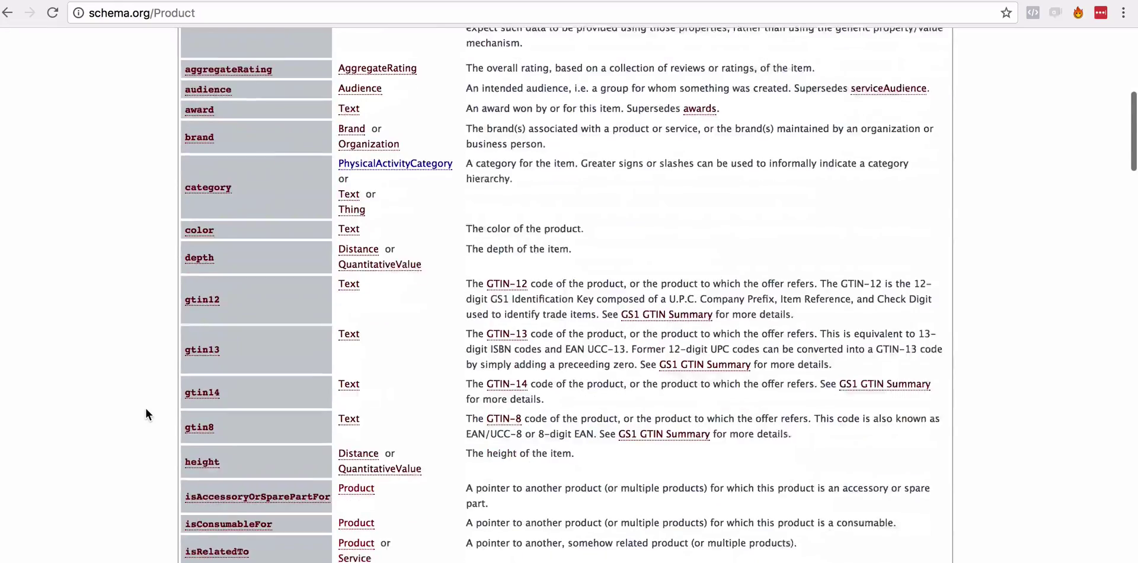
scroll(146, 412, down, 20)
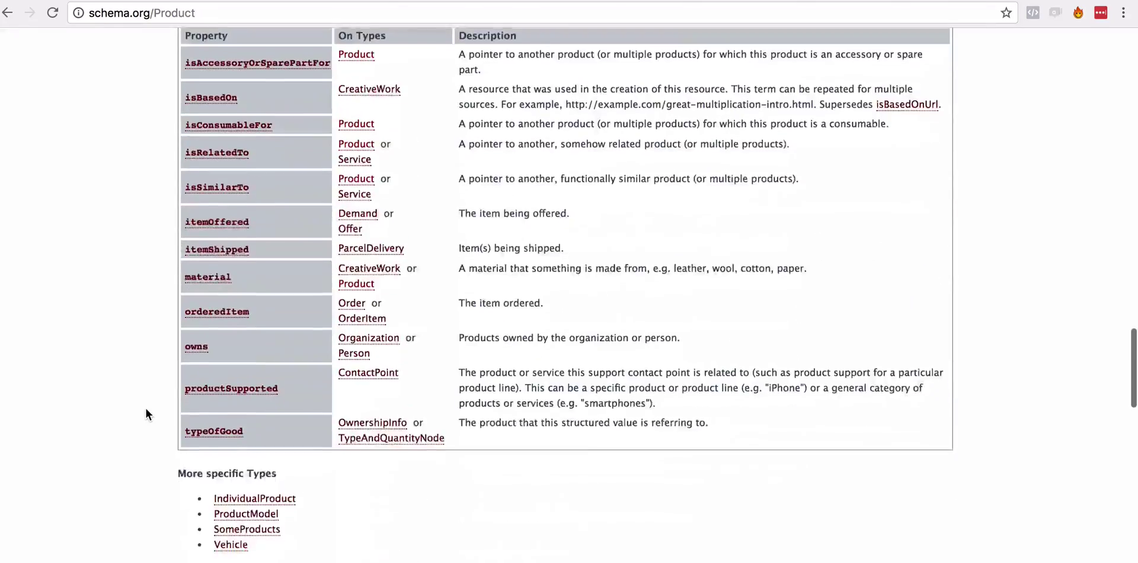
scroll(145, 408, down, 5)
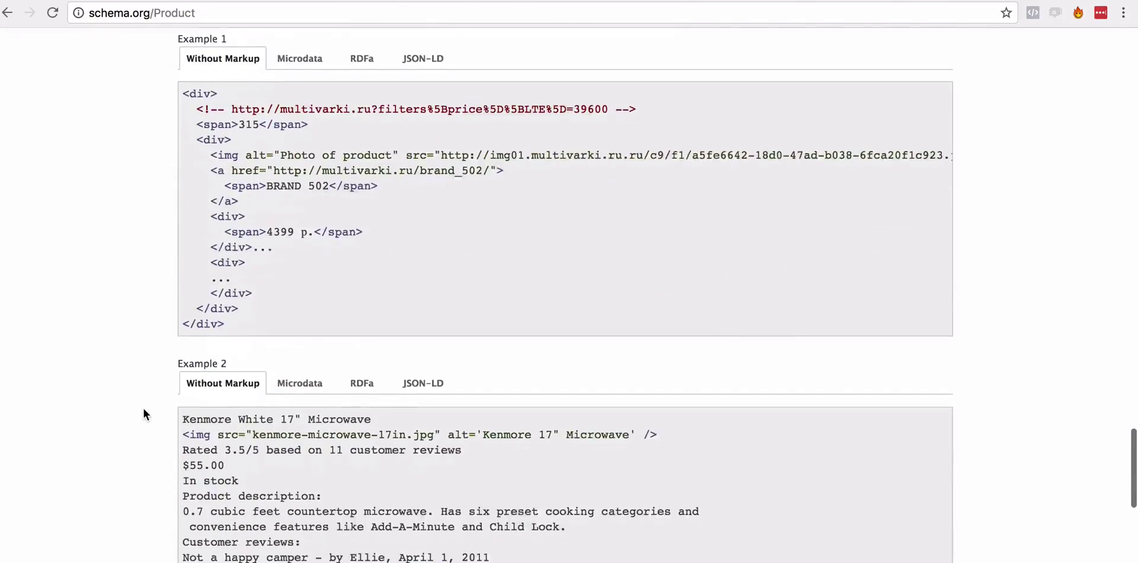
scroll(296, 368, down, 5)
scroll(313, 447, down, 3)
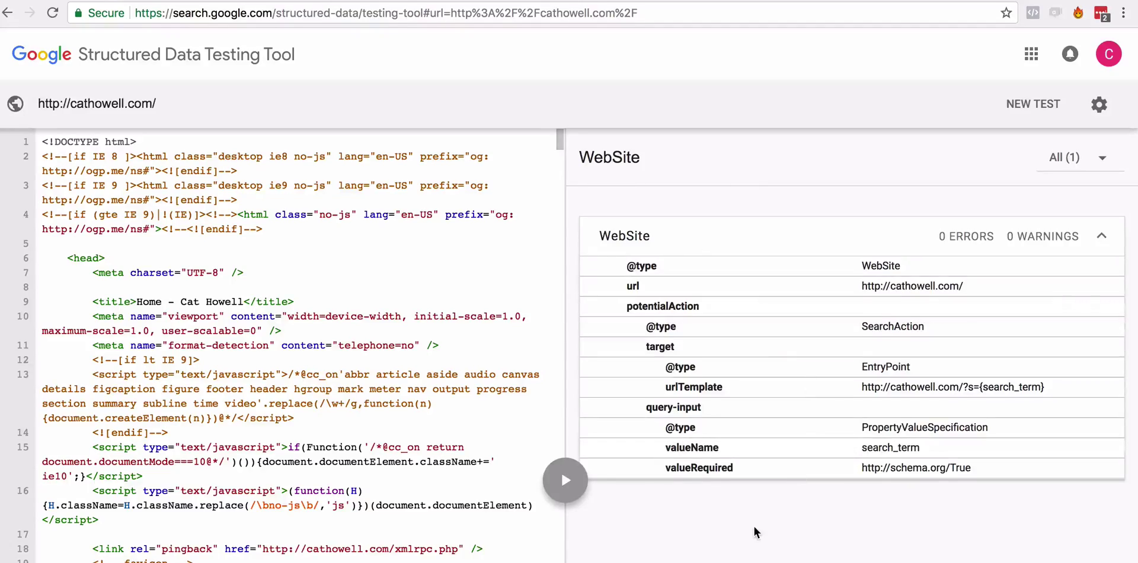
Review the homepage's source in the Structured Data Testing Tool, then return to the Markup Helper and dismiss its Next Steps dialog
scroll(427, 281, down, 15)
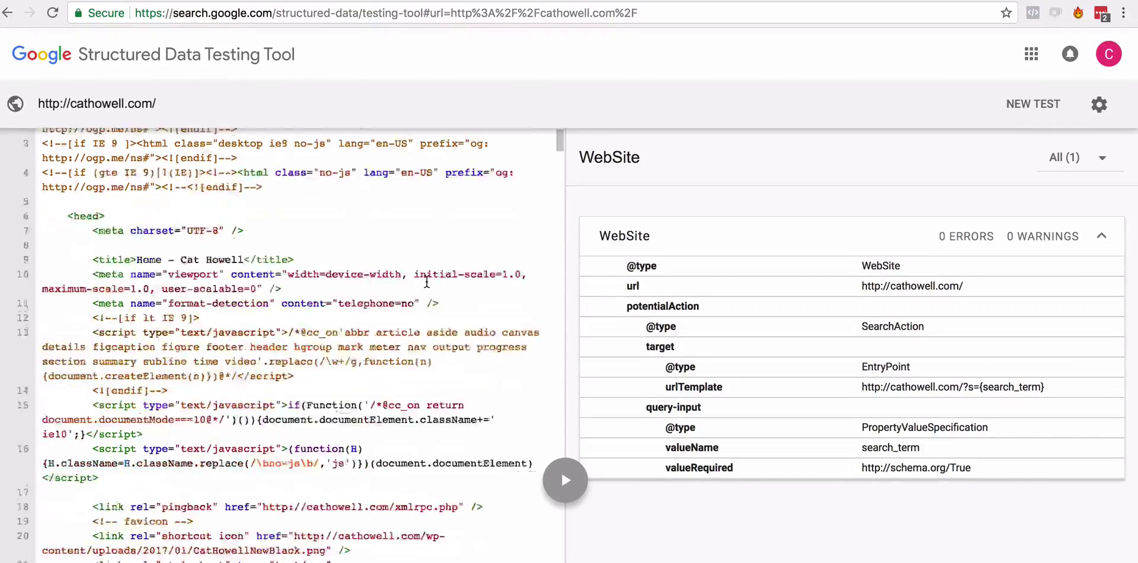
scroll(427, 281, down, 20)
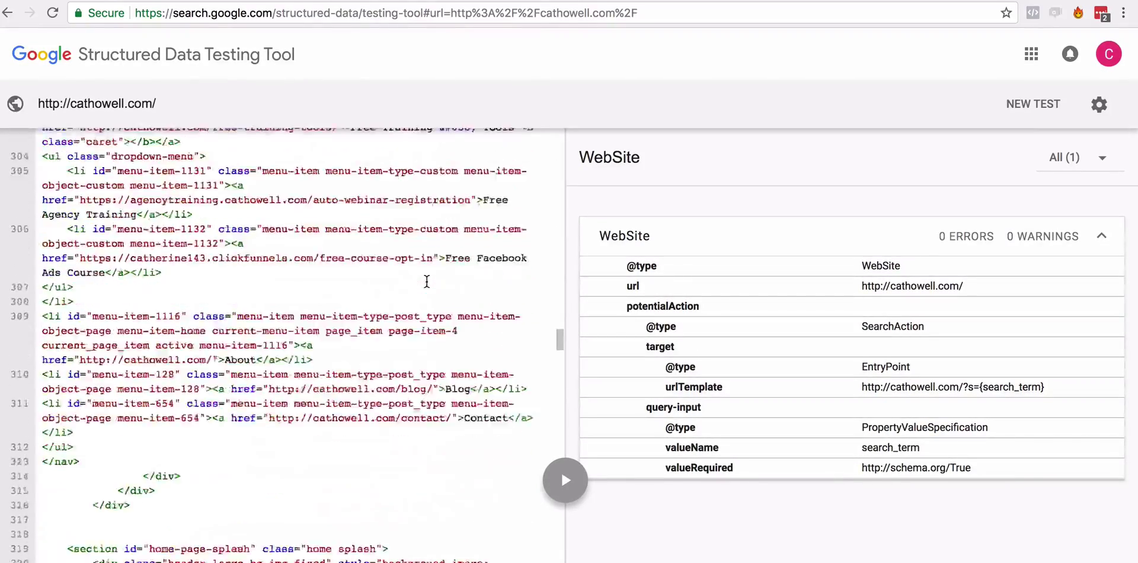
scroll(427, 281, up, 20)
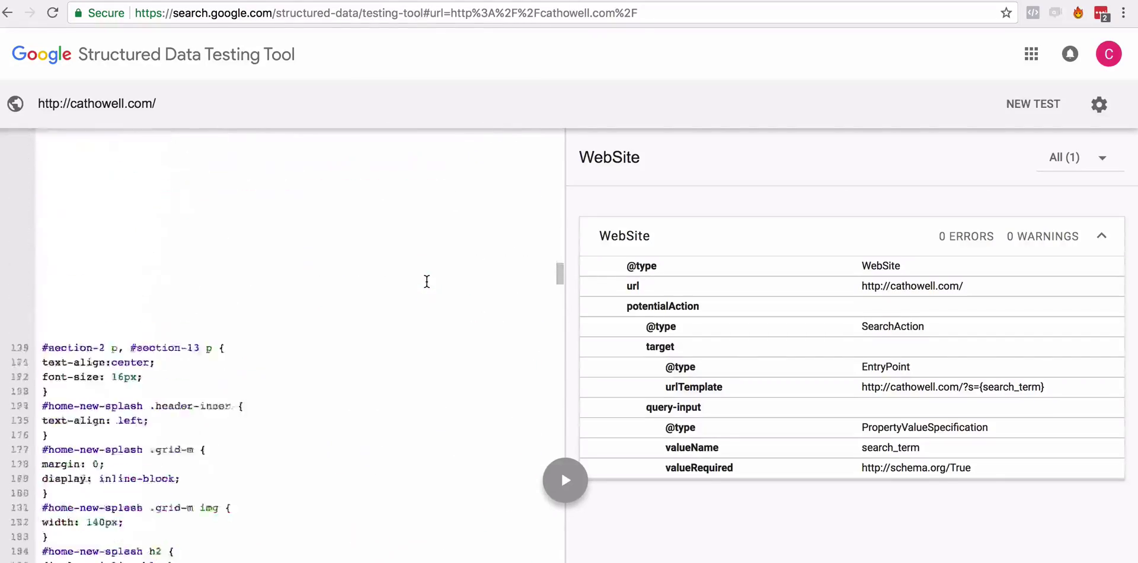
scroll(427, 282, up, 10)
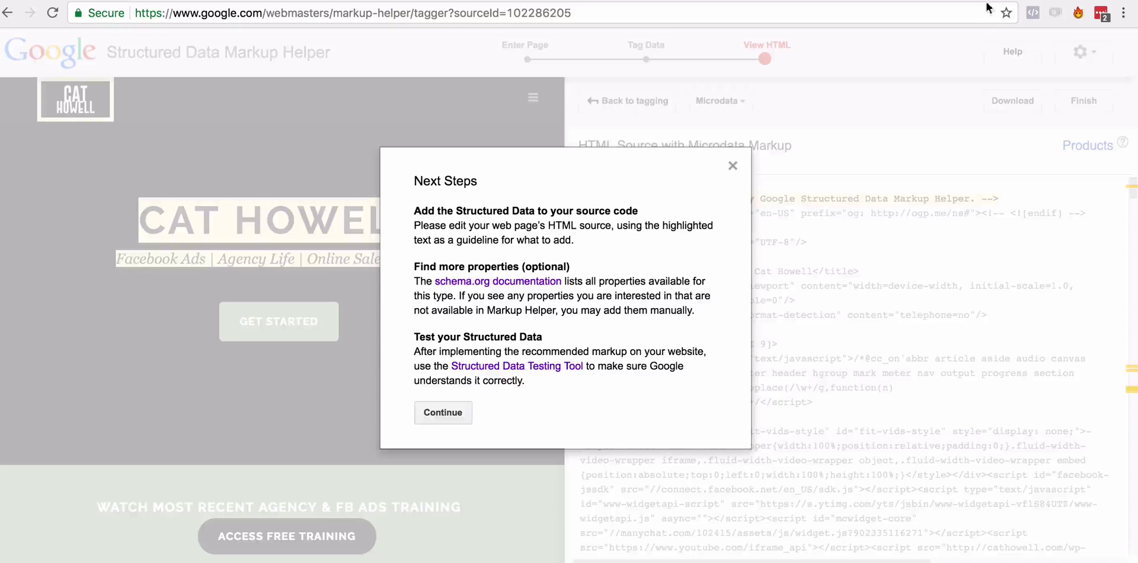
click(731, 166)
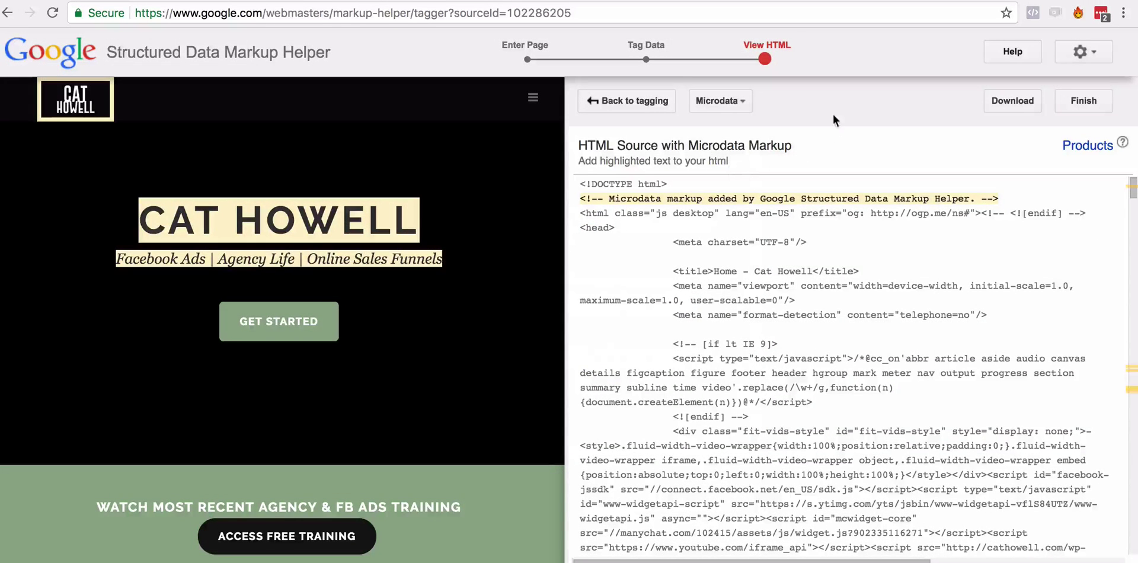